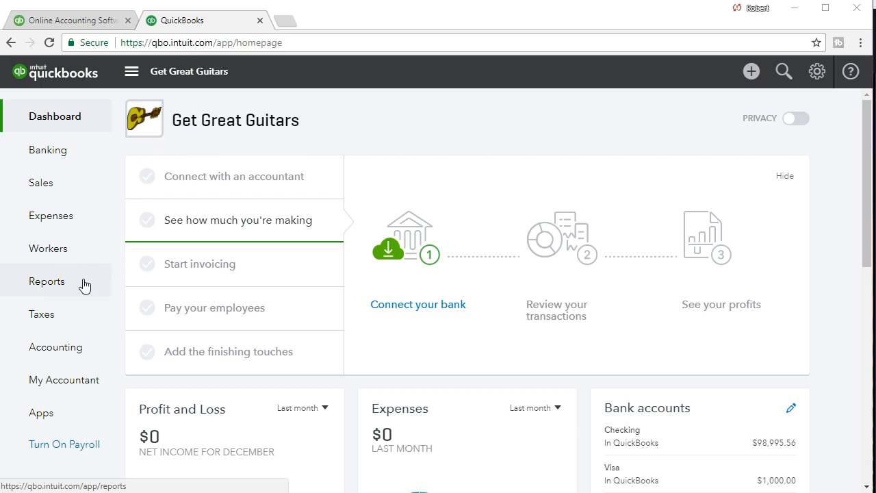
Run the Balance Sheet report for the period 01/01/2021 to 02/28/2021.
left_click(83, 284)
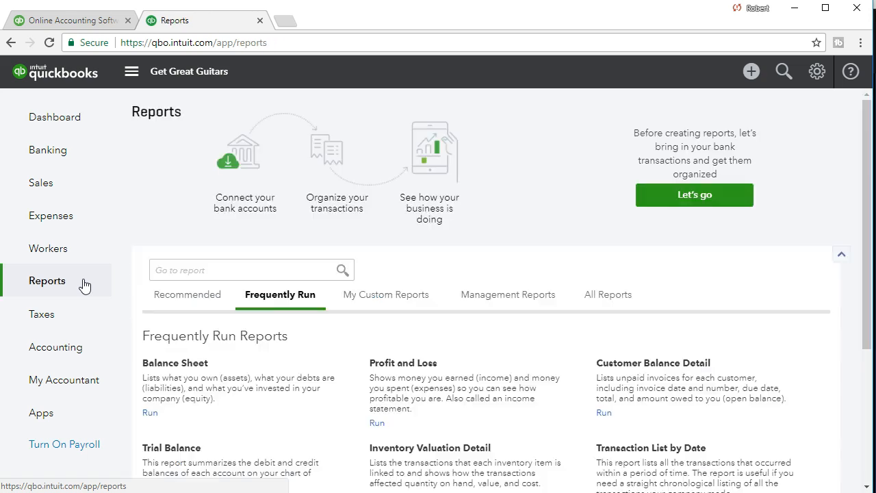
left_click(168, 365)
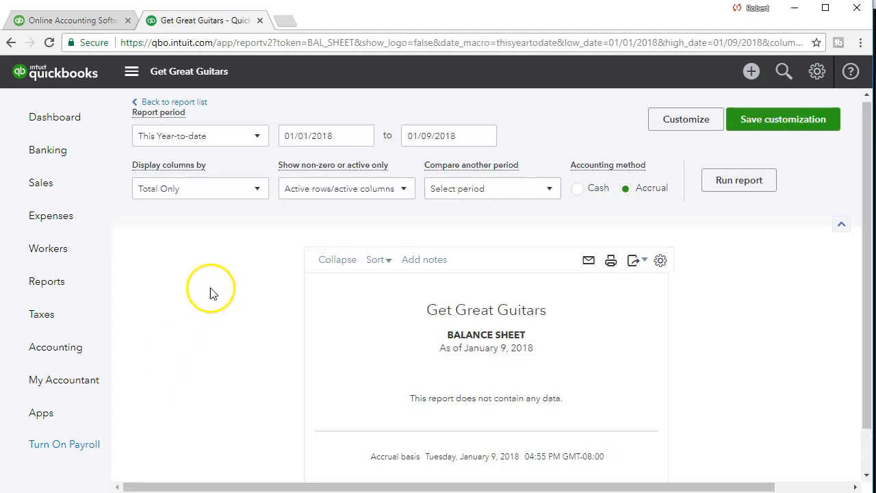
left_click(332, 136)
left_click_drag(279, 133, 273, 134)
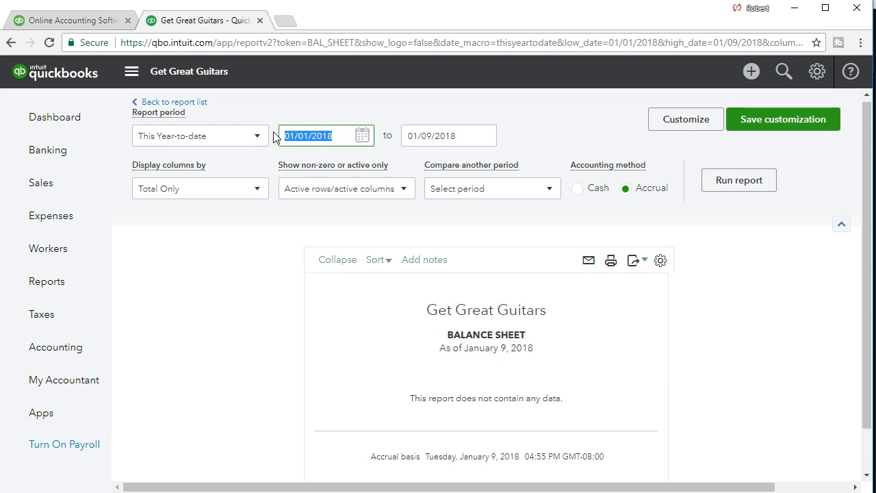
type("010121")
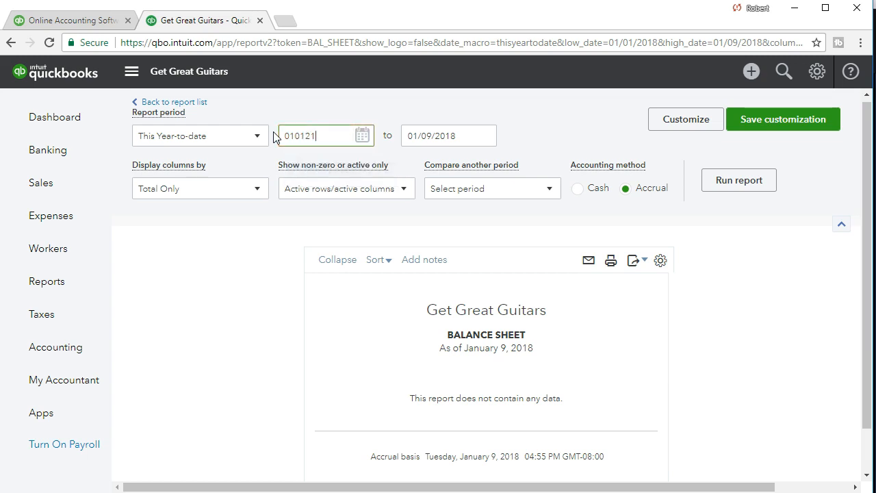
key("Tab")
type("022821")
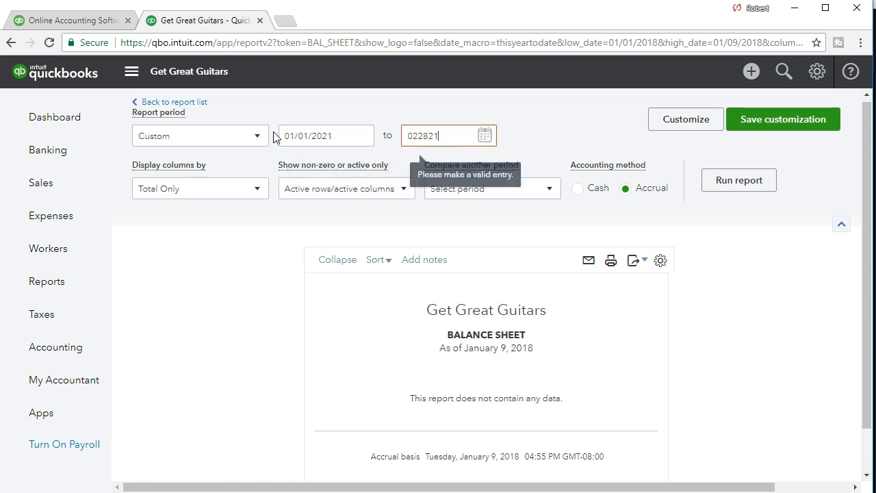
key("Tab")
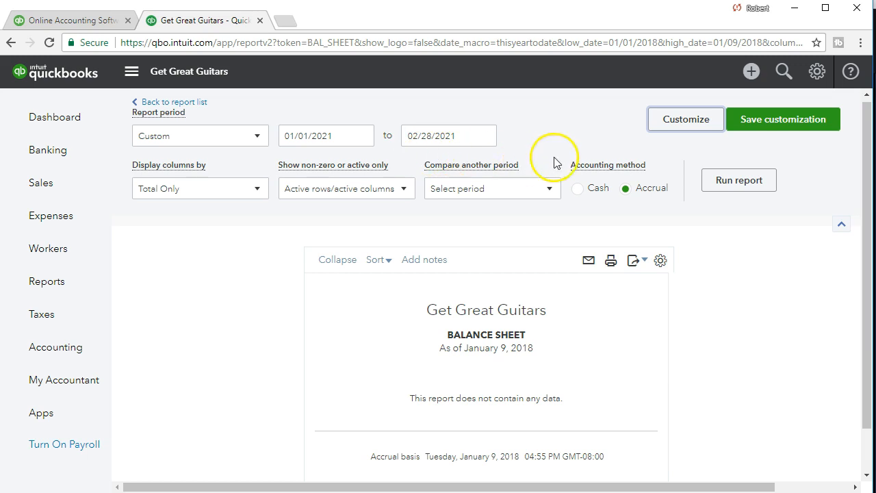
left_click(709, 189)
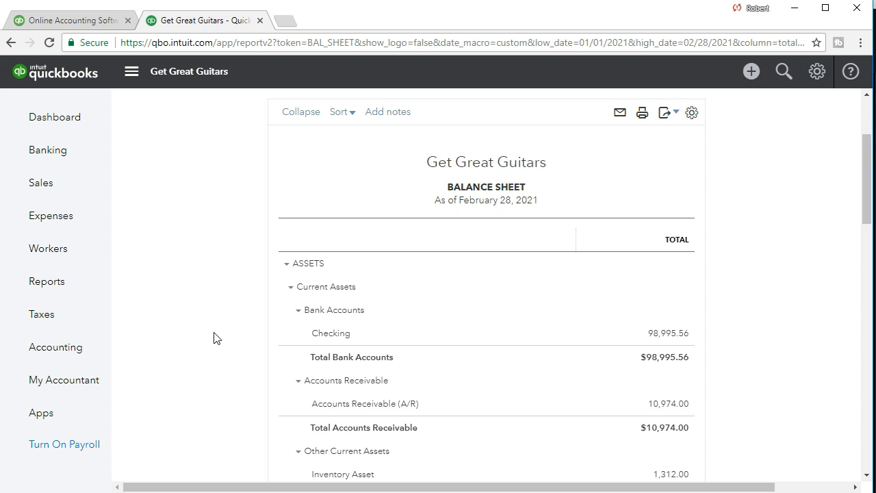
Examine the balance sheet's asset and current liability accounts, including the Accounts Receivable total.
scroll(213, 337, "down", 1)
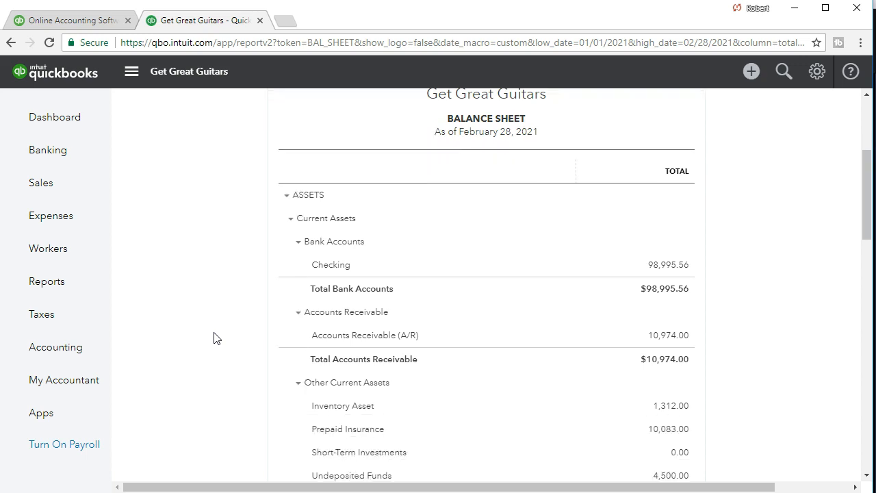
scroll(213, 337, "up", 1)
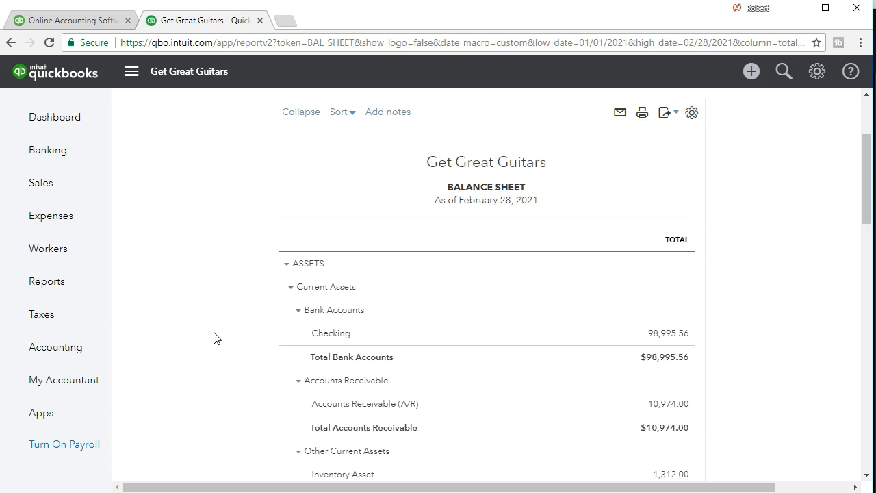
scroll(214, 337, "down", 1)
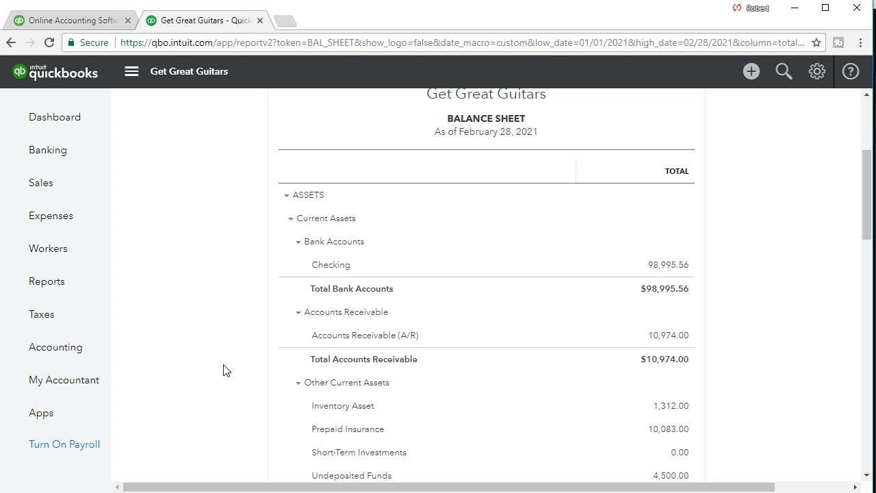
scroll(226, 370, "down", 2)
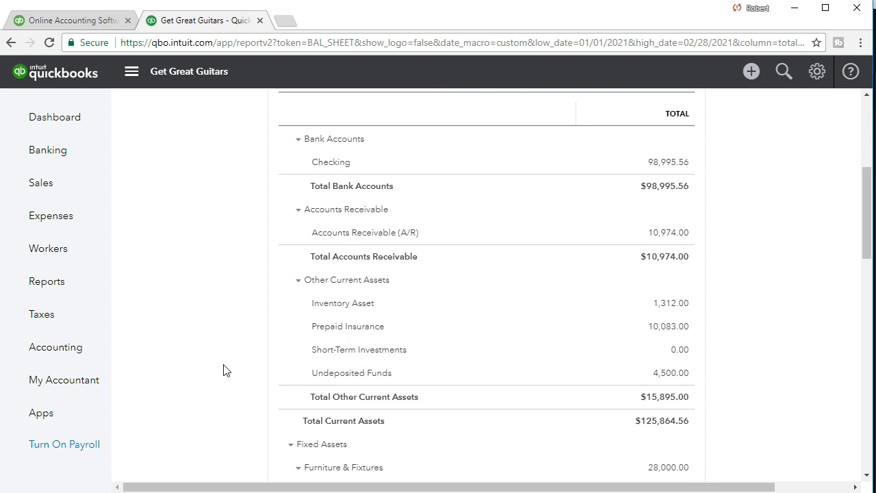
scroll(226, 370, "down", 3)
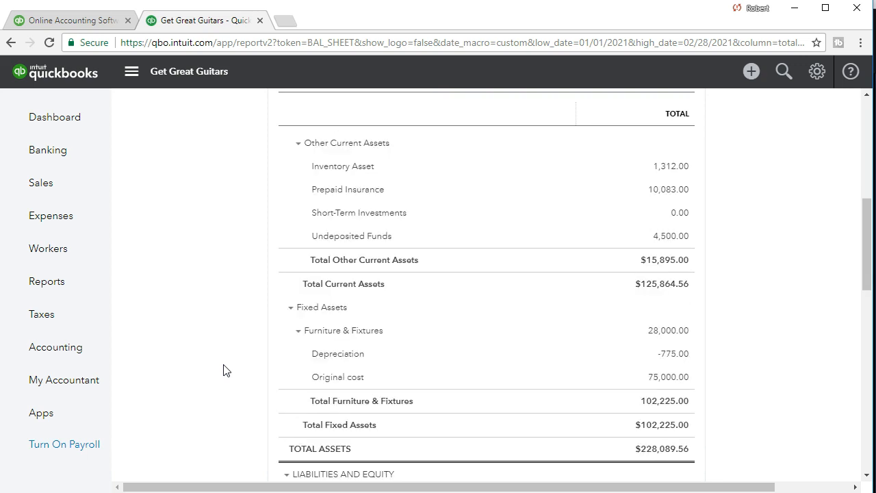
scroll(226, 370, "down", 1)
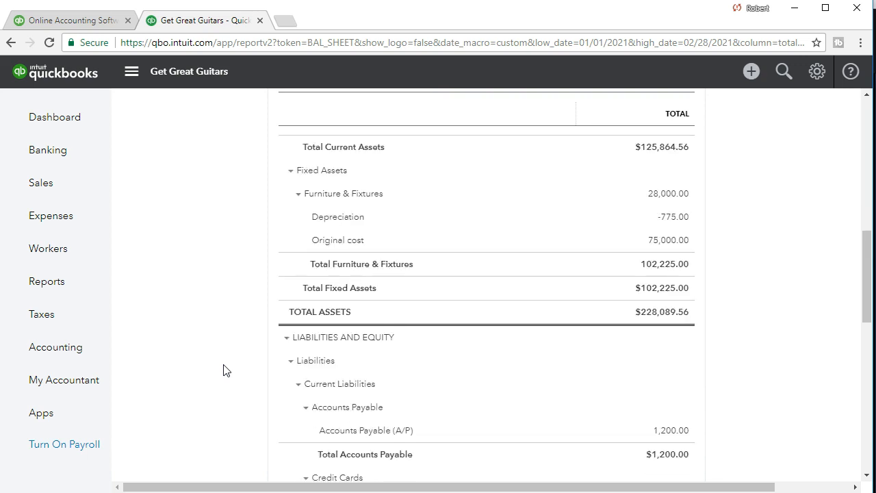
scroll(225, 371, "down", 2)
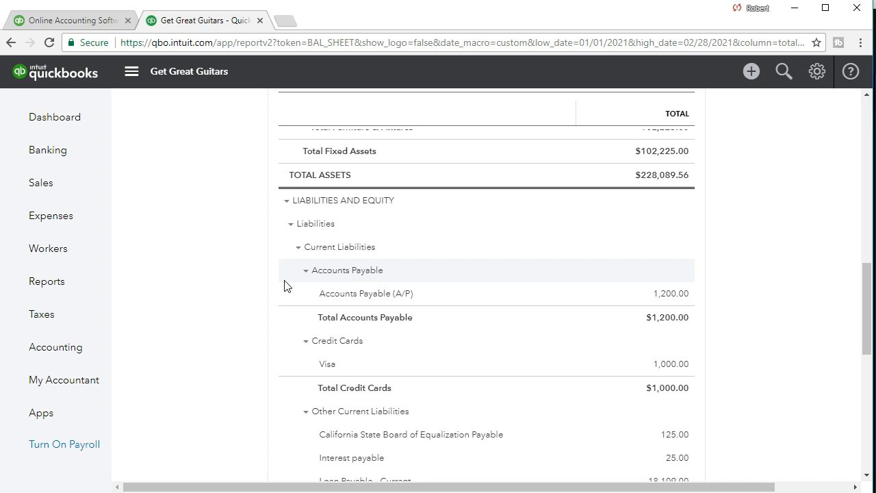
left_click(249, 292)
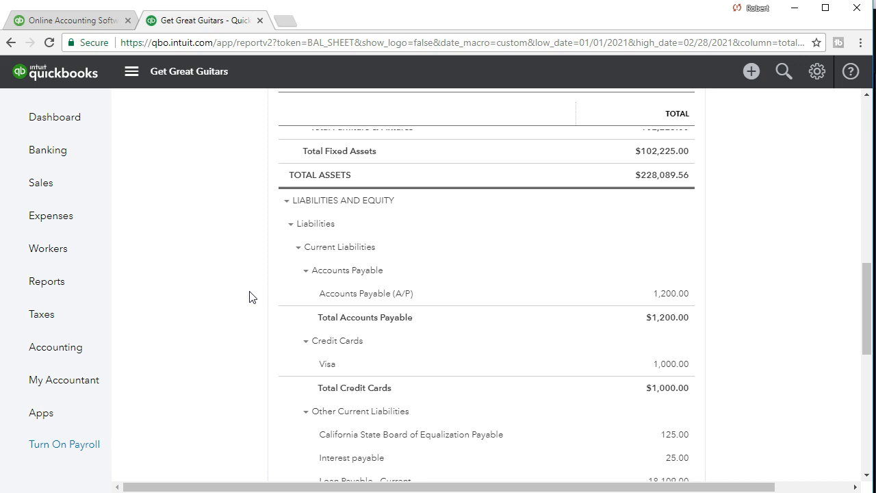
scroll(250, 296, "up", 5)
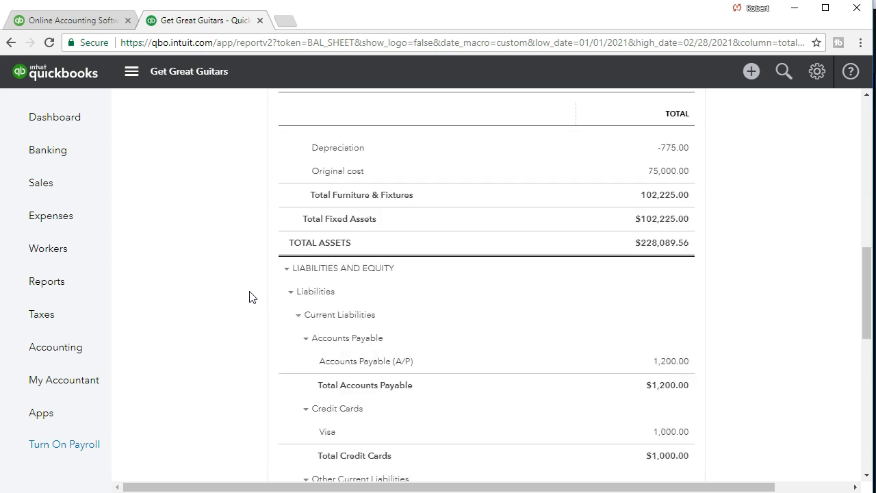
scroll(249, 296, "up", 3)
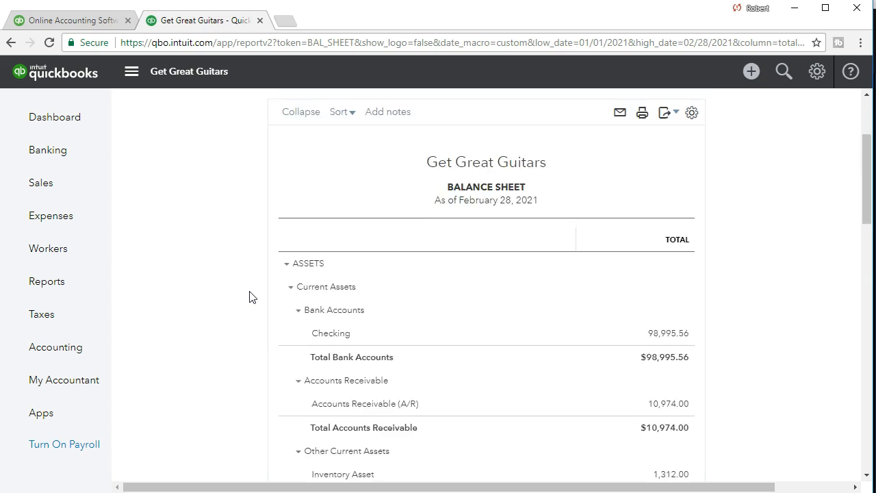
scroll(317, 394, "down", 3)
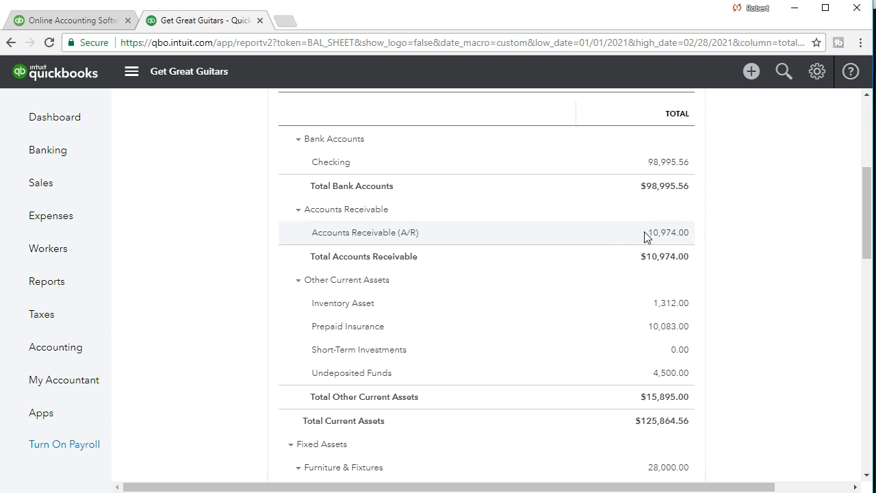
left_click(626, 247)
left_click(668, 254)
Open the Customer Balance Detail report from the frequently run reports.
left_click(88, 289)
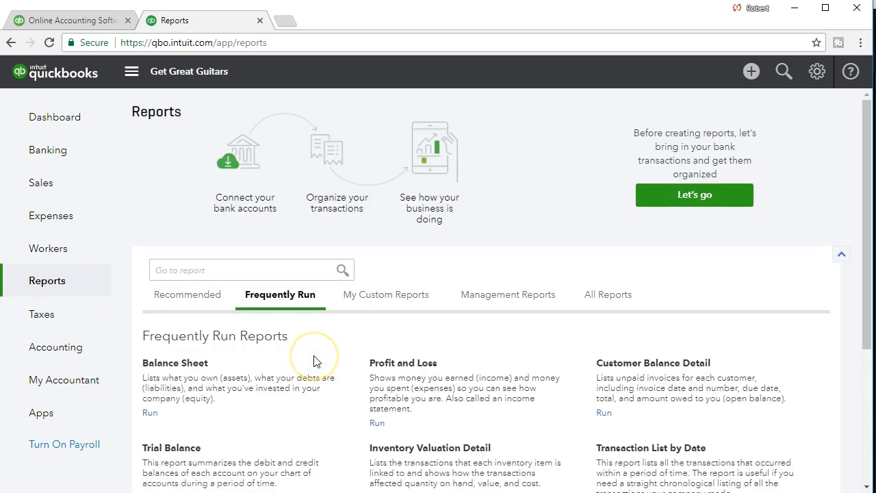
scroll(314, 360, "down", 1)
scroll(315, 360, "down", 1)
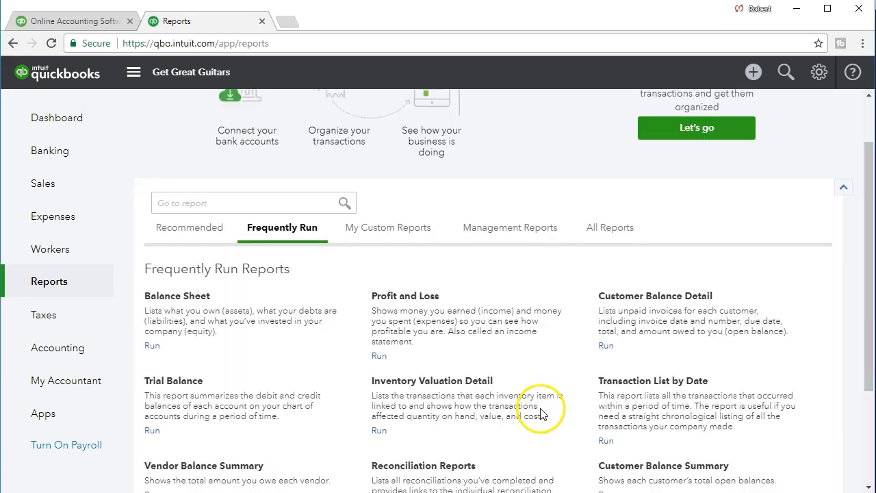
scroll(557, 381, "down", 1)
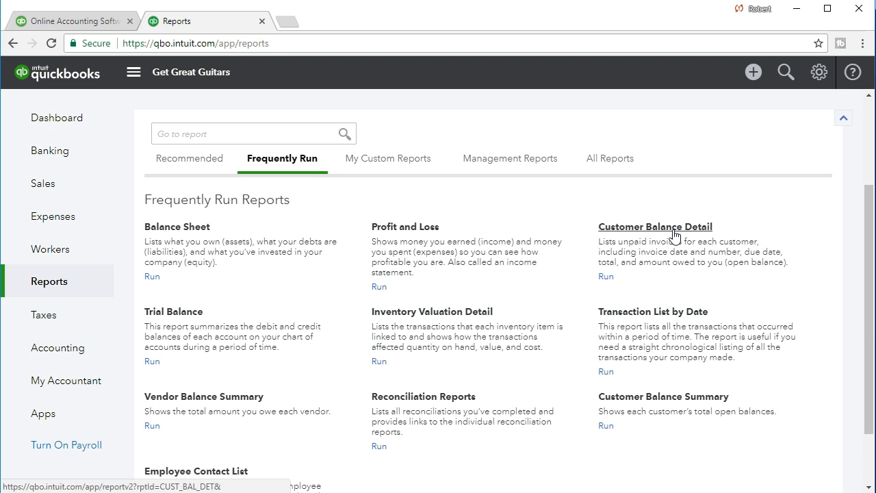
left_click(674, 235)
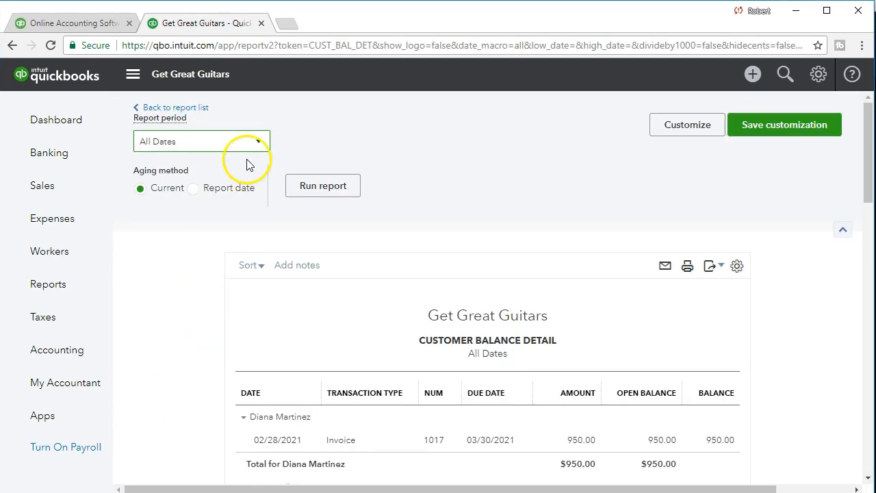
Set the Customer Balance Detail report to a Custom period as of 02/28/2021 and run it.
left_click(256, 143)
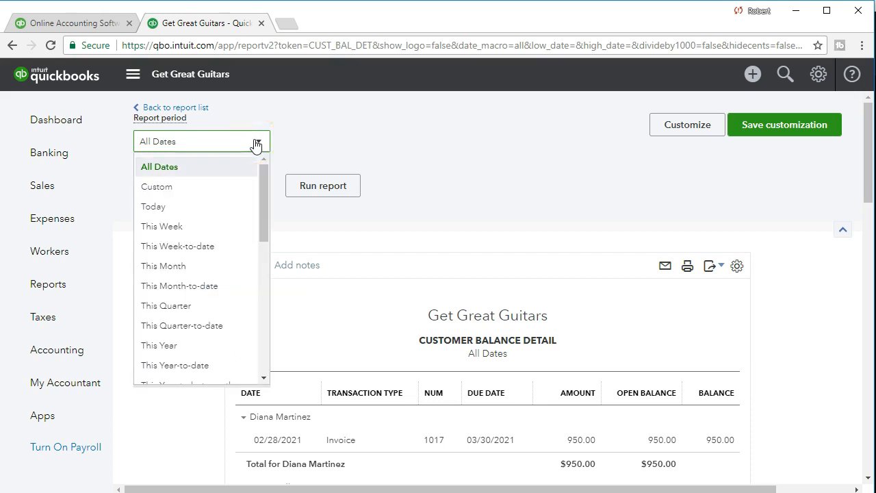
left_click(234, 186)
left_click(335, 144)
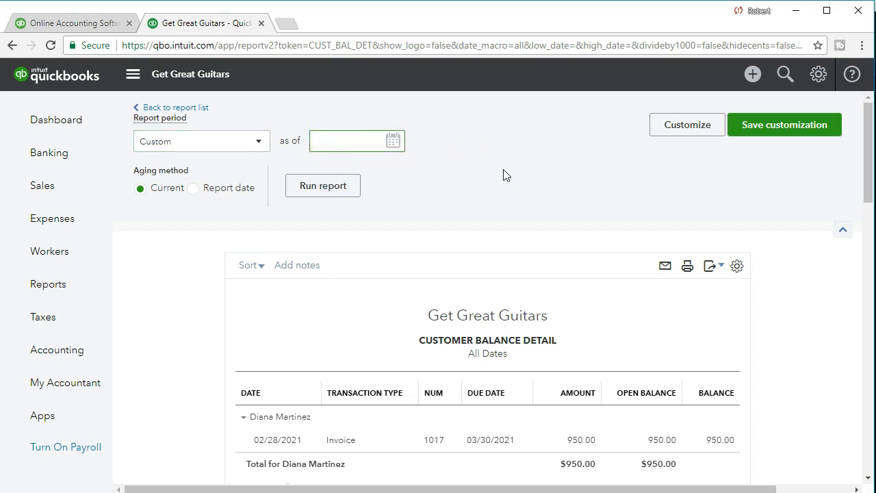
type("022")
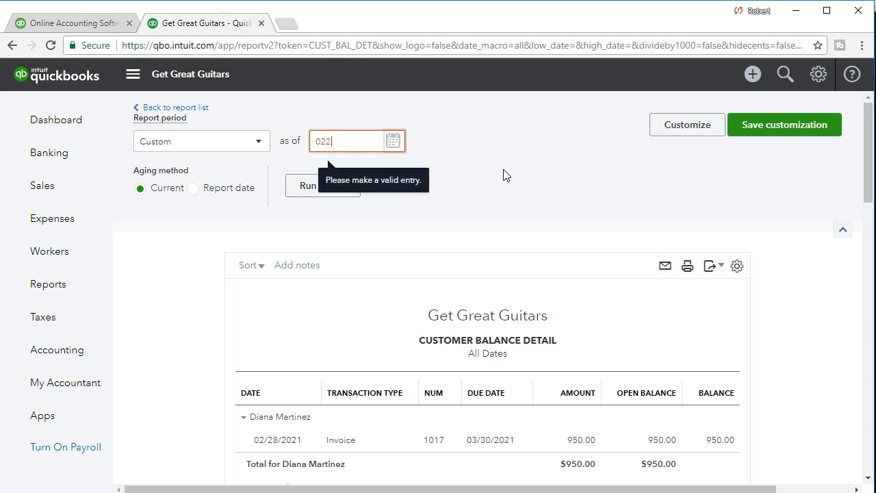
type("821")
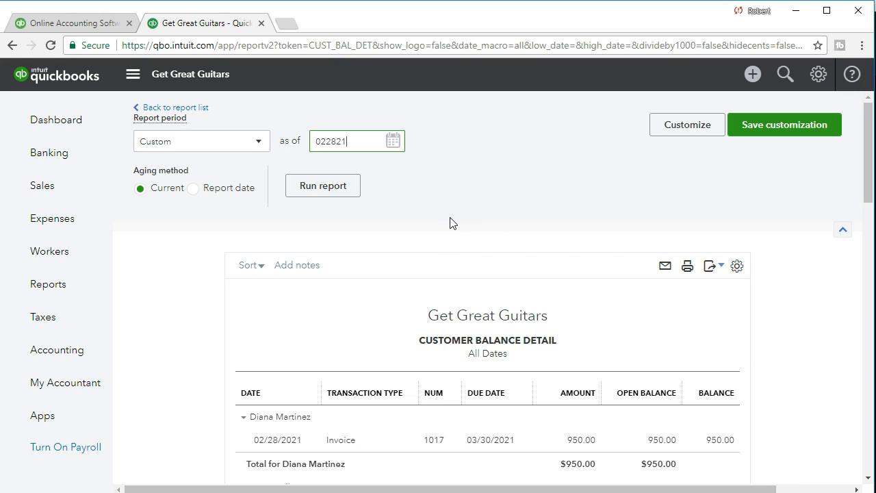
left_click(335, 195)
left_click(334, 192)
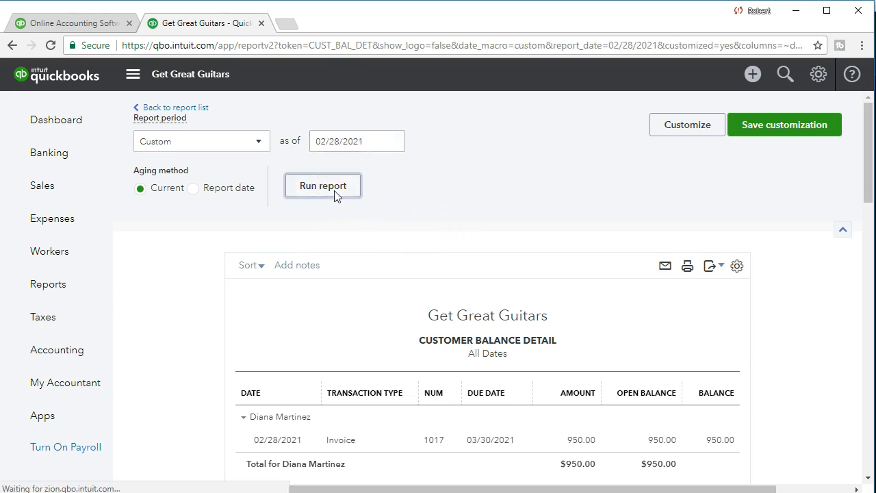
Review each customer's open transactions and the overall total in the Customer Balance Detail report.
scroll(192, 346, "up", 3)
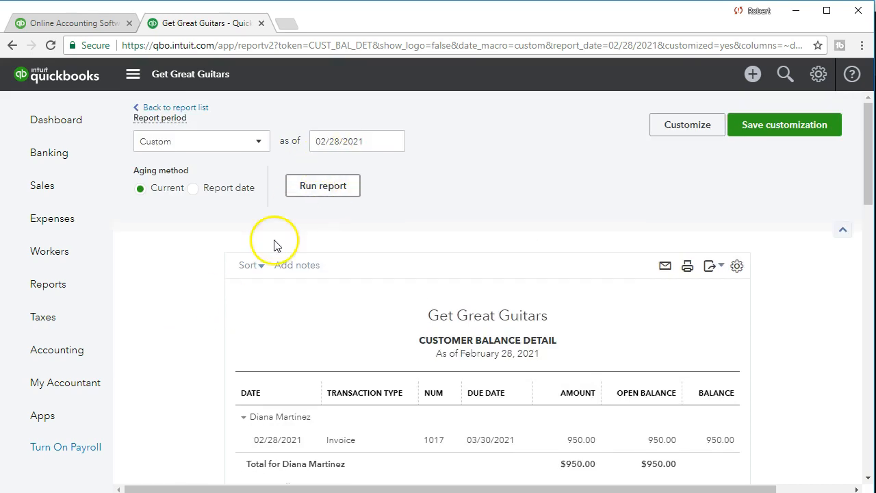
scroll(174, 417, "down", 5)
scroll(173, 419, "down", 10)
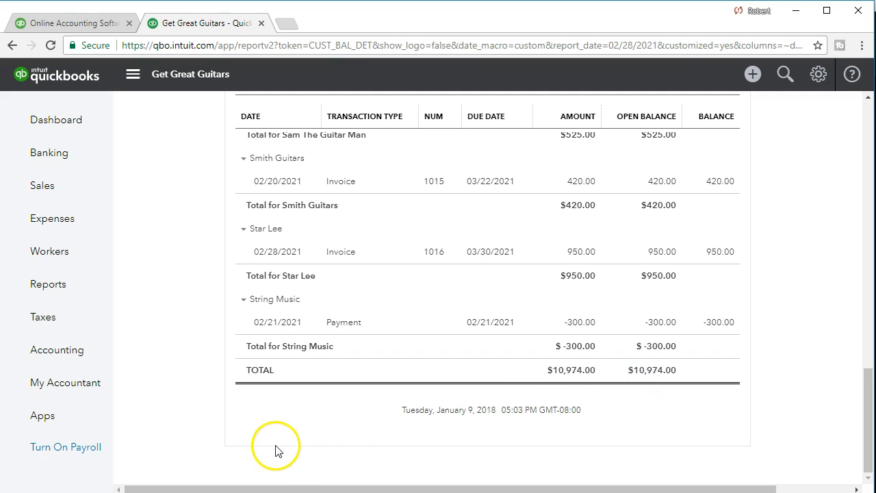
scroll(274, 451, "up", 3)
scroll(273, 452, "up", 10)
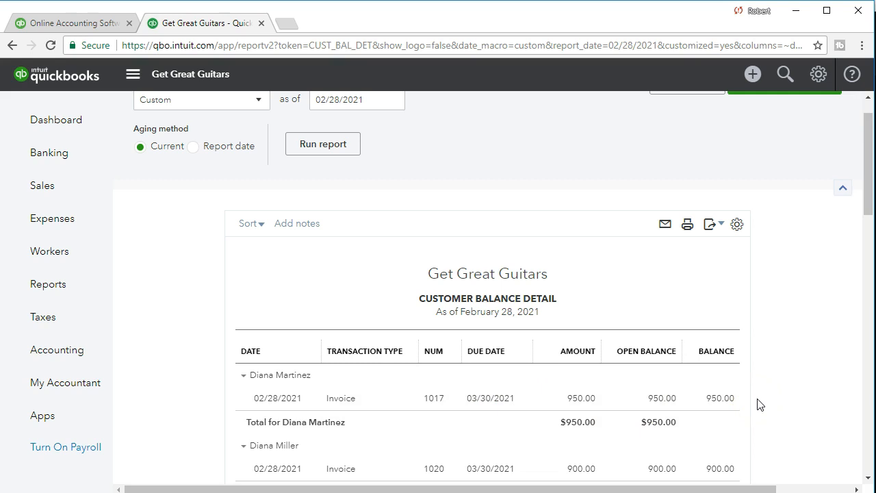
scroll(758, 405, "down", 4)
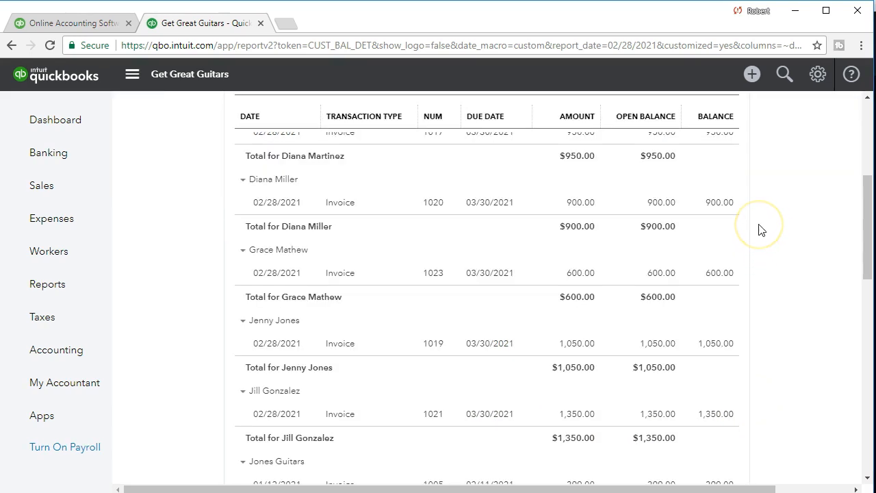
scroll(760, 238, "down", 1)
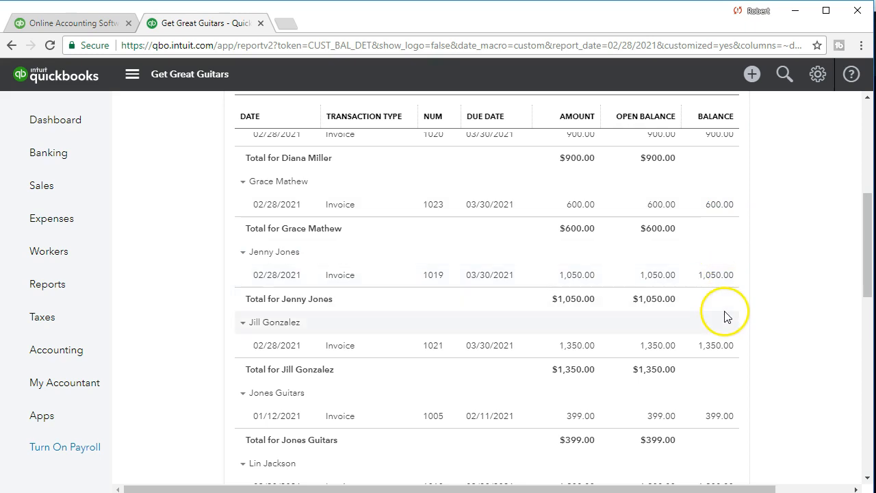
scroll(723, 313, "down", 1)
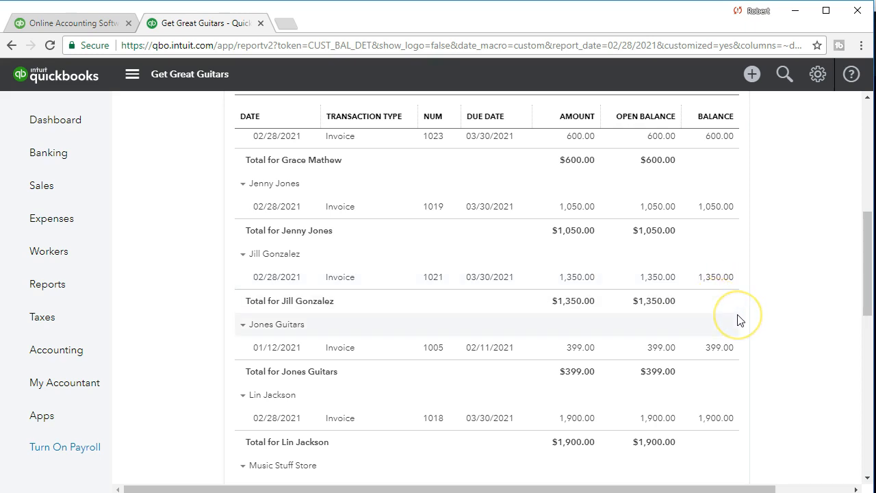
scroll(739, 319, "down", 4)
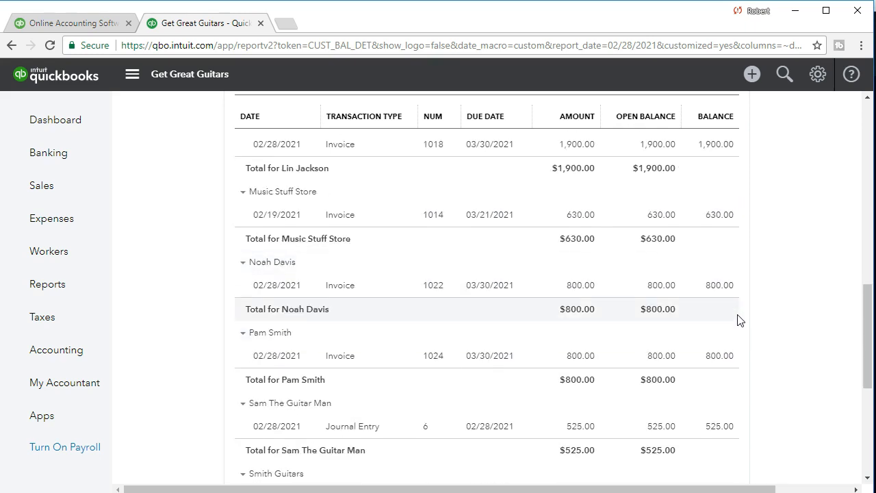
scroll(739, 320, "down", 4)
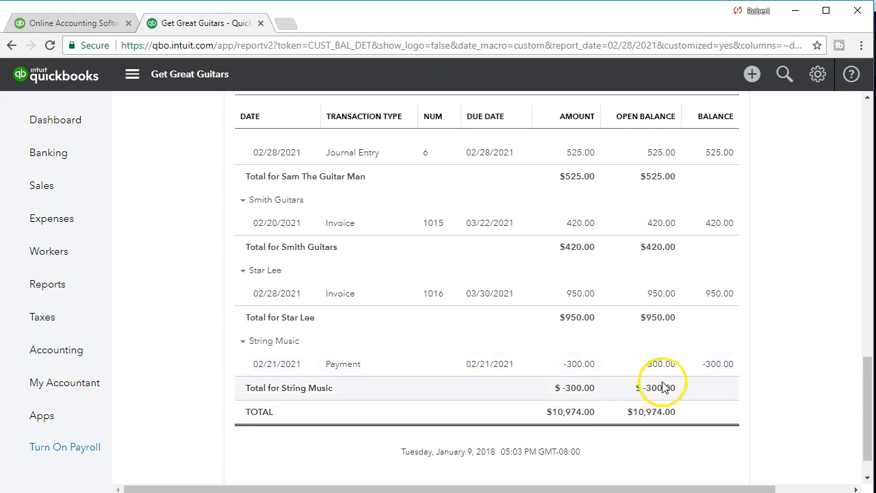
Open String Music's 02/21/2021 payment from the report, check its details and outstanding transactions, and close it.
left_click(724, 364)
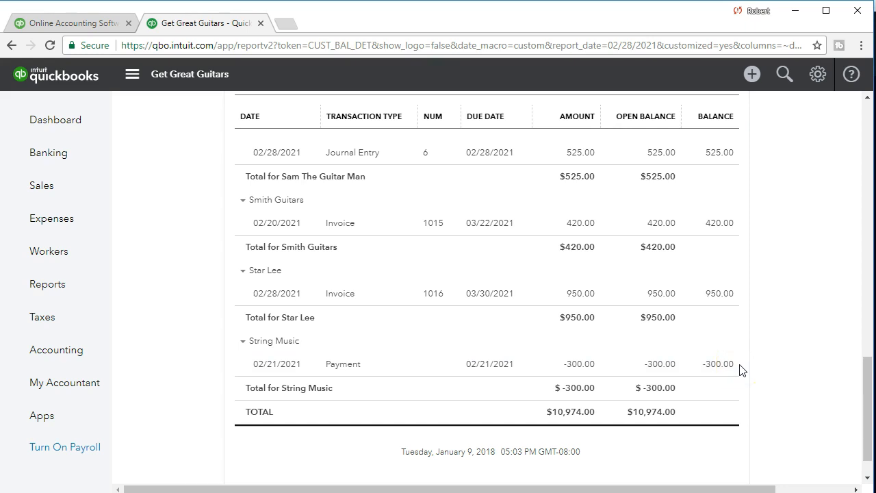
left_click(731, 366)
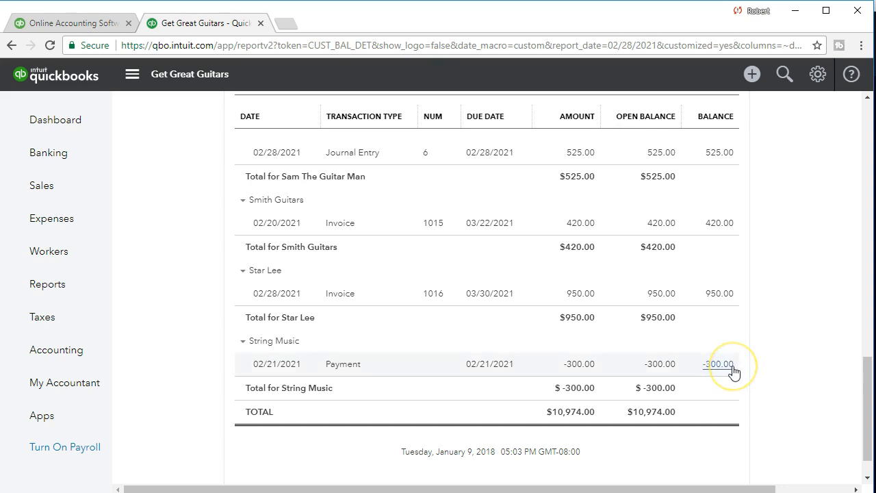
left_click(727, 382)
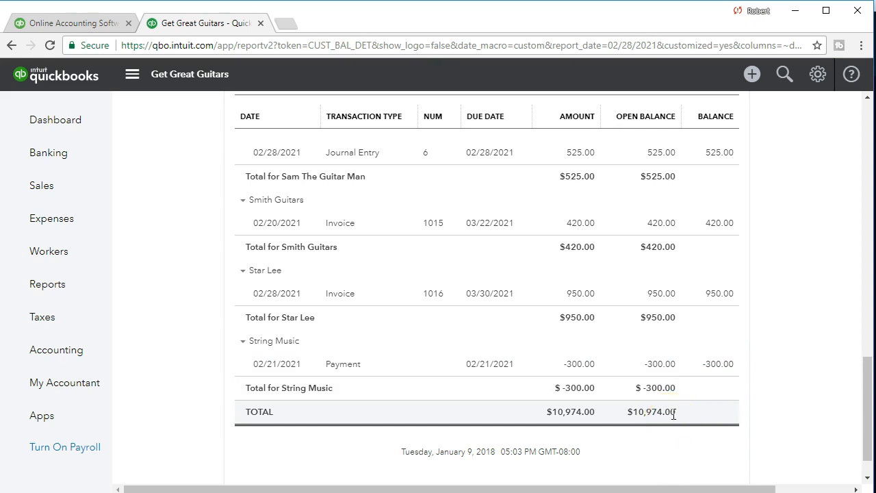
left_click(717, 365)
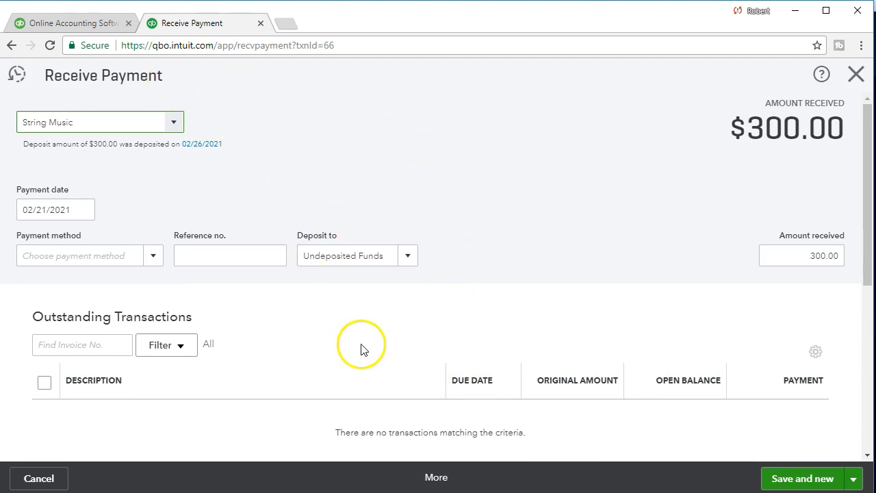
scroll(362, 349, "down", 1)
scroll(753, 232, "down", 1)
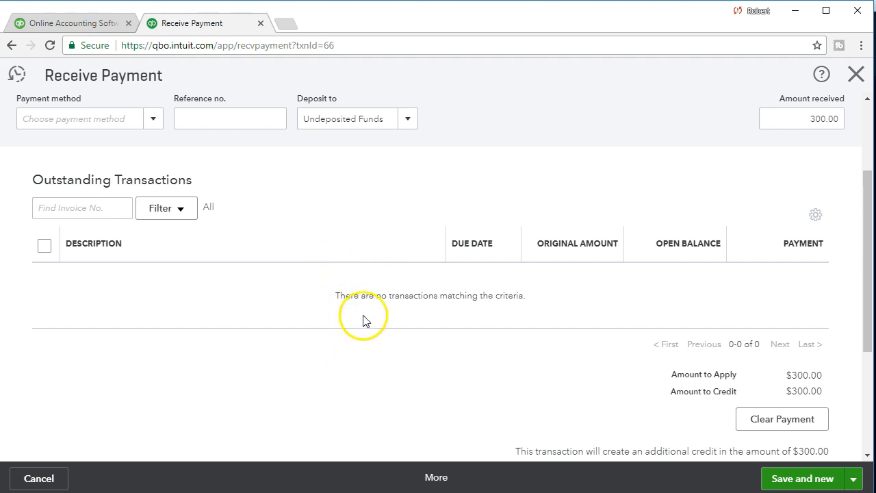
left_click(863, 76)
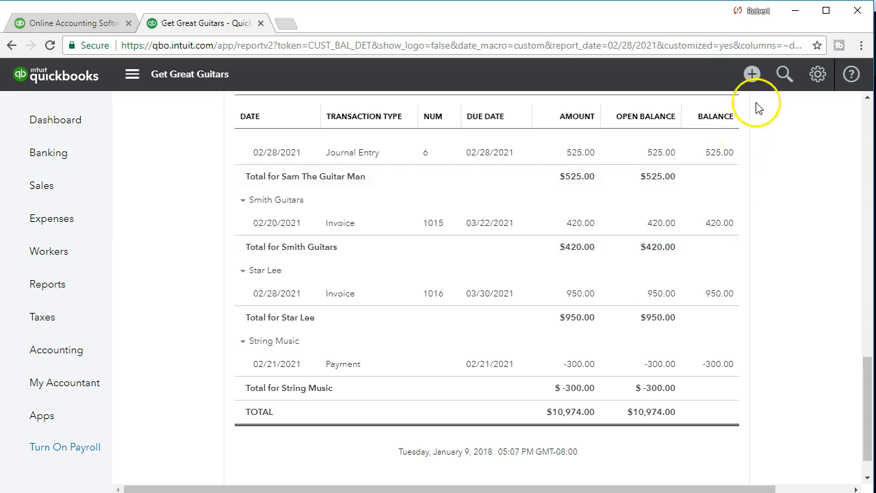
left_click(751, 75)
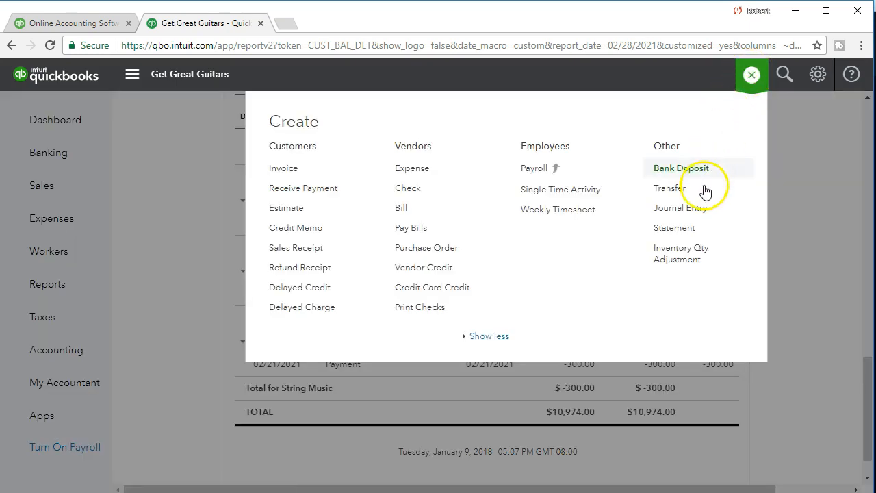
left_click(704, 210)
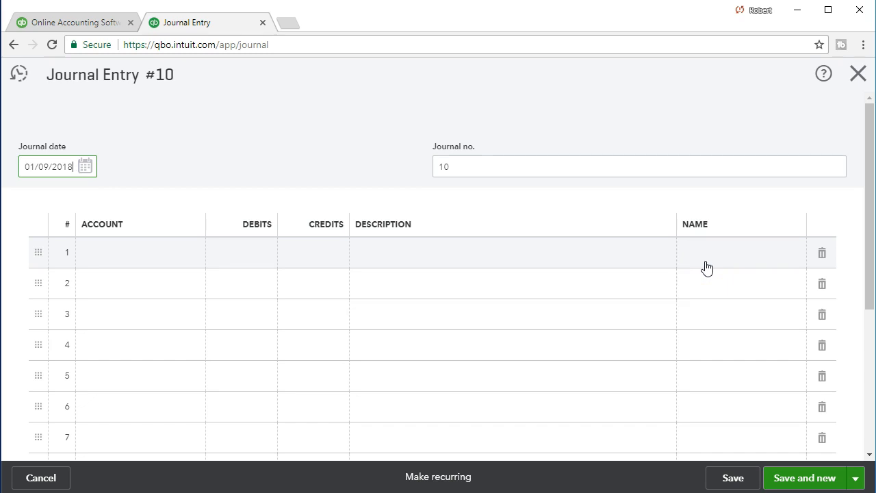
left_click(682, 291)
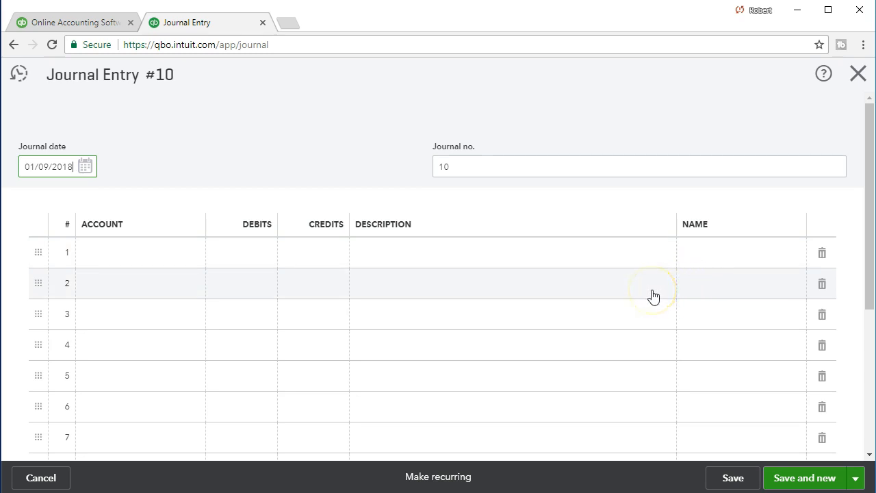
left_click(638, 313)
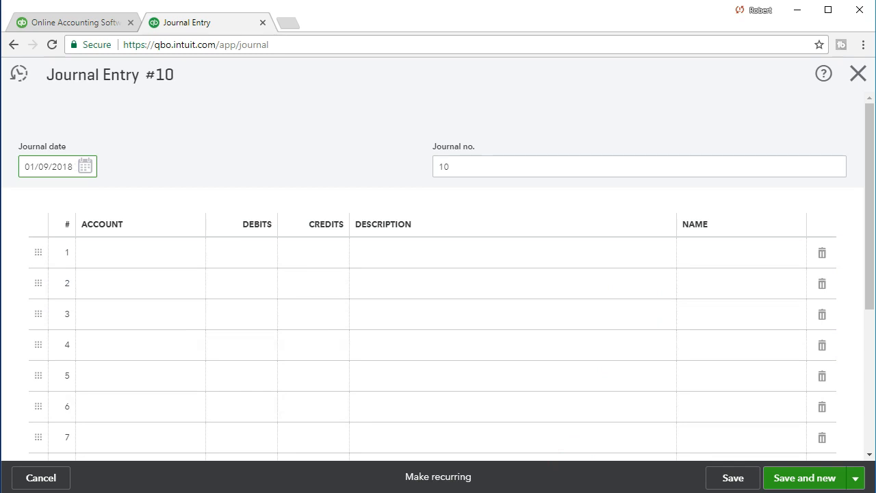
left_click(858, 77)
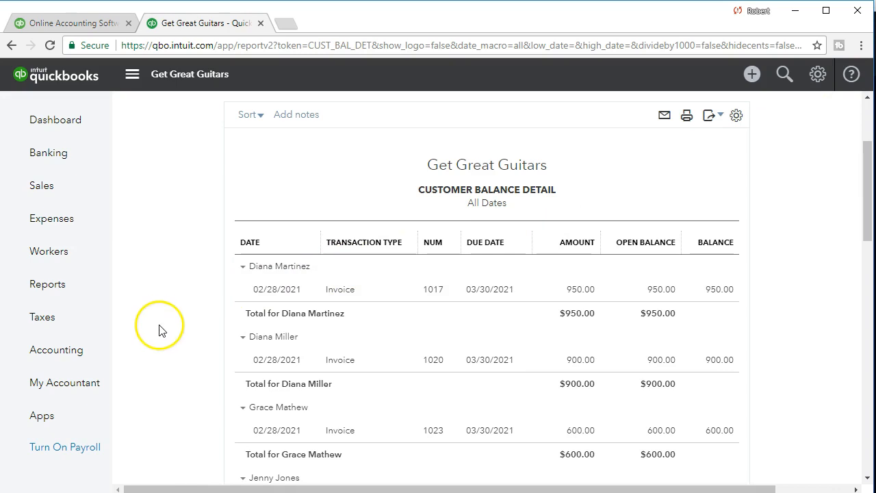
Start a new account in the chart of accounts with category type and detail type both set to Other Current Liabilities.
left_click(85, 354)
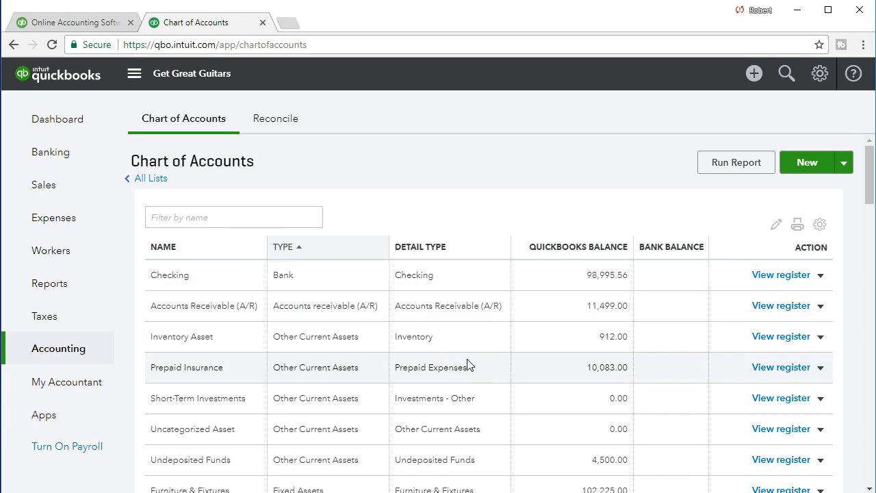
left_click(808, 166)
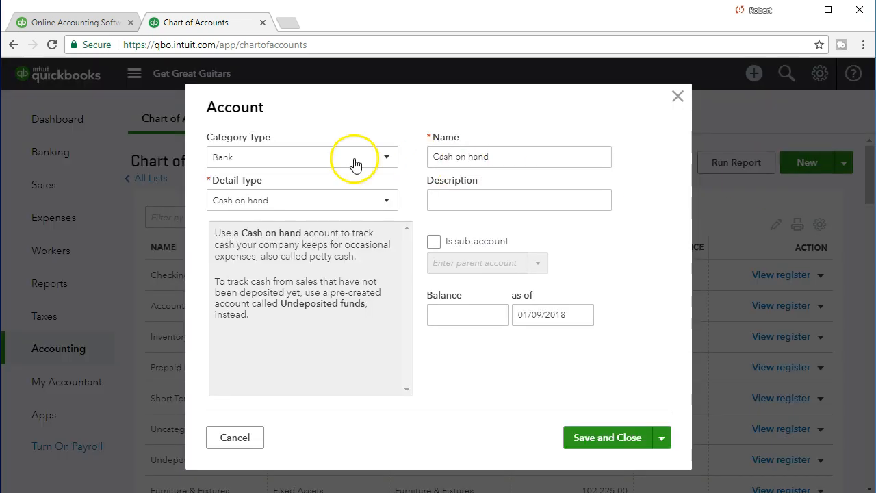
left_click(336, 160)
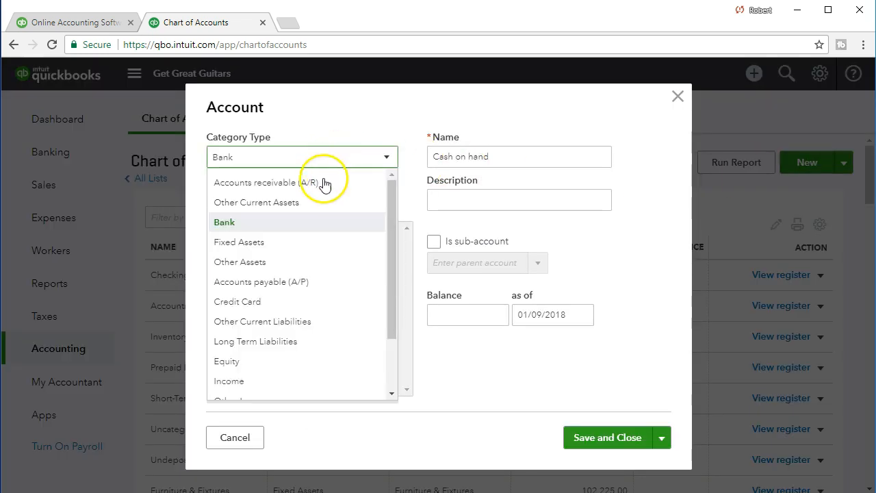
left_click(294, 323)
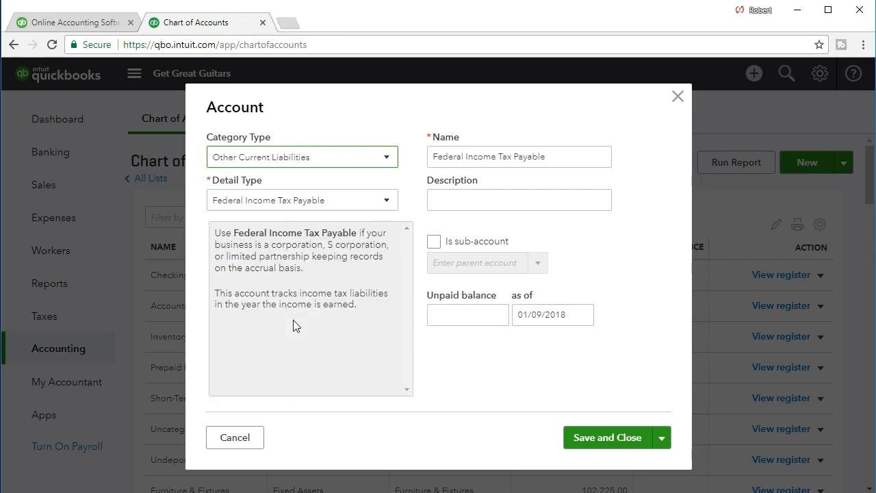
left_click(359, 201)
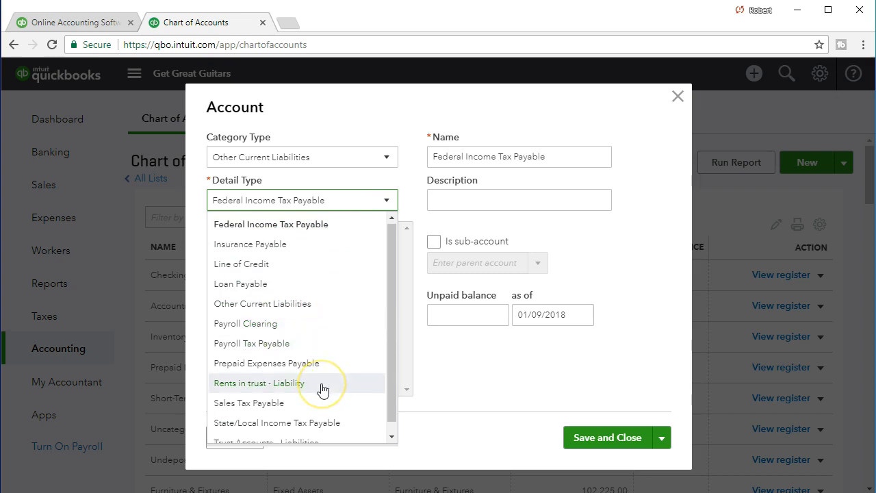
scroll(323, 390, "down", 1)
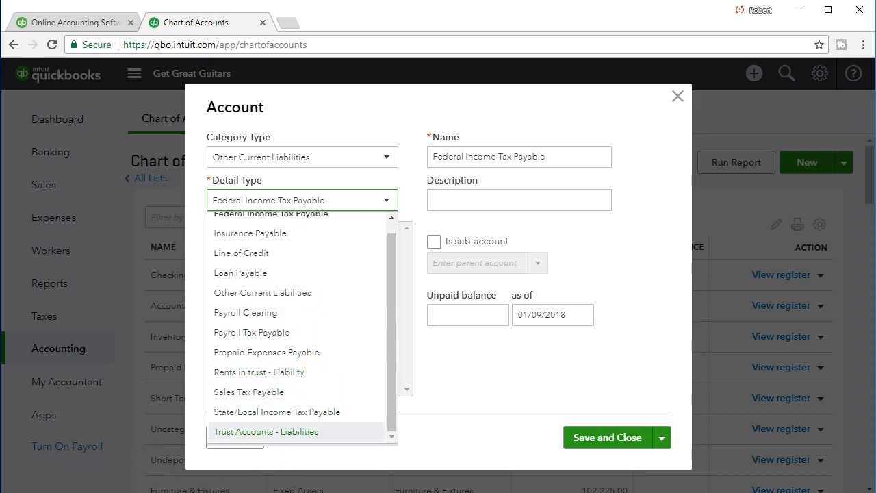
left_click(262, 293)
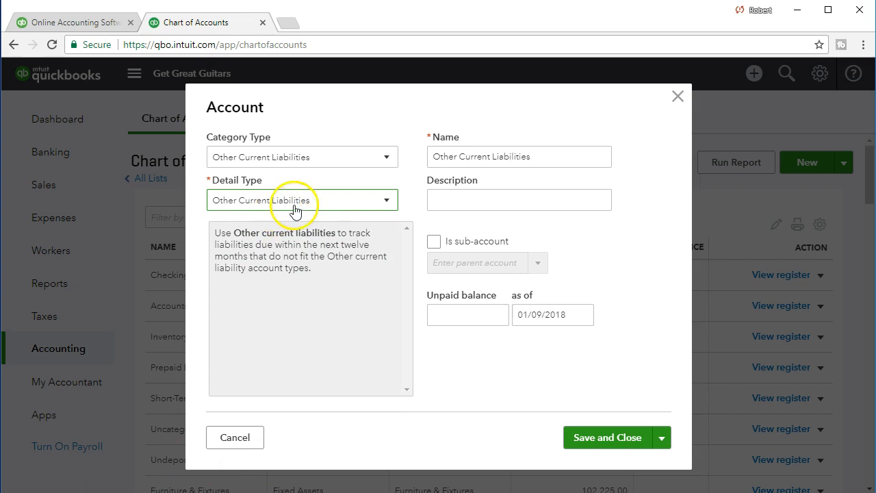
Name the new account Unearned Revenue, save it, and check its entry among the liability accounts.
left_click_drag(531, 156, 415, 161)
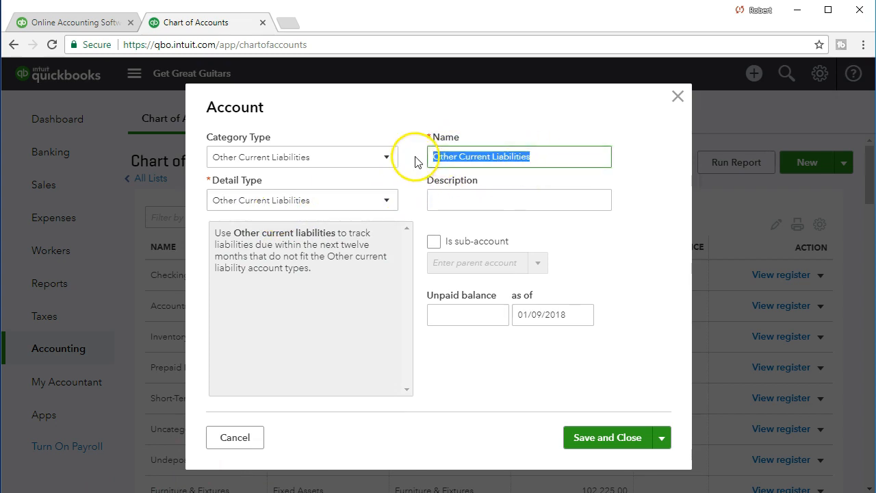
type("Unearned")
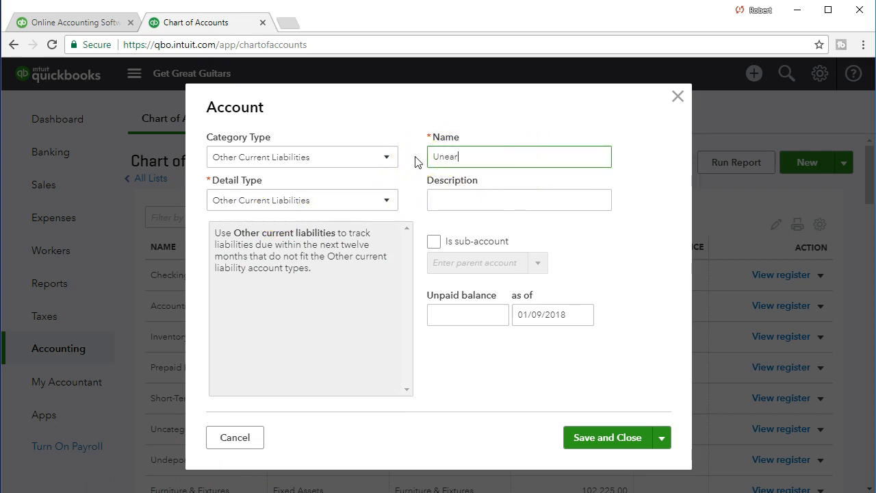
type("r")
type(" REvenue")
left_click(591, 444)
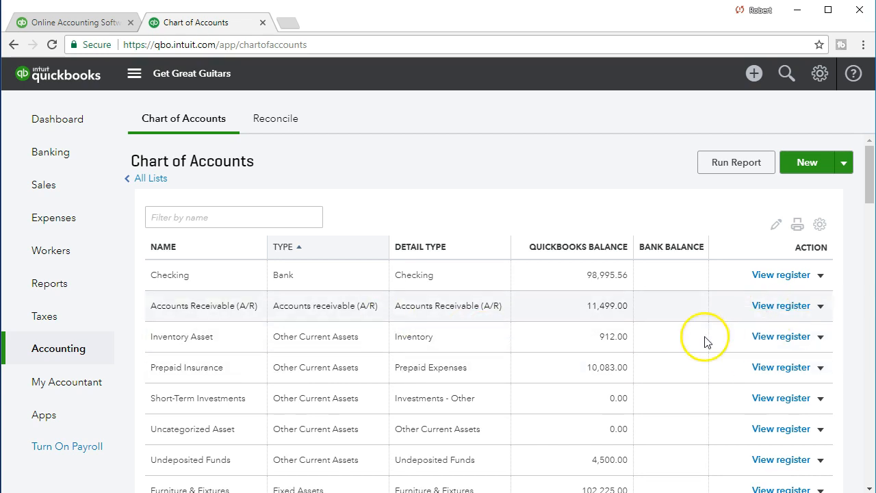
scroll(487, 413, "down", 1)
scroll(486, 408, "down", 3)
scroll(485, 405, "down", 3)
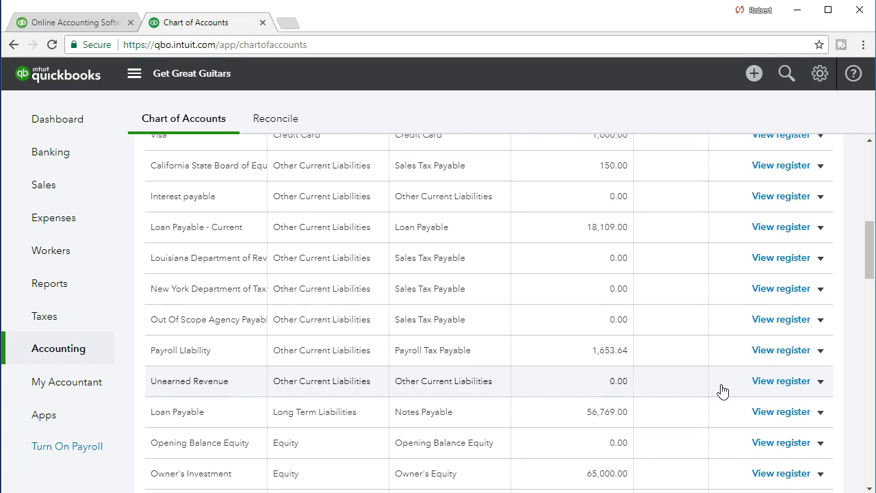
Create a journal entry and debit Accounts Receivable (A/R) for 300.00 on its first line.
left_click(756, 80)
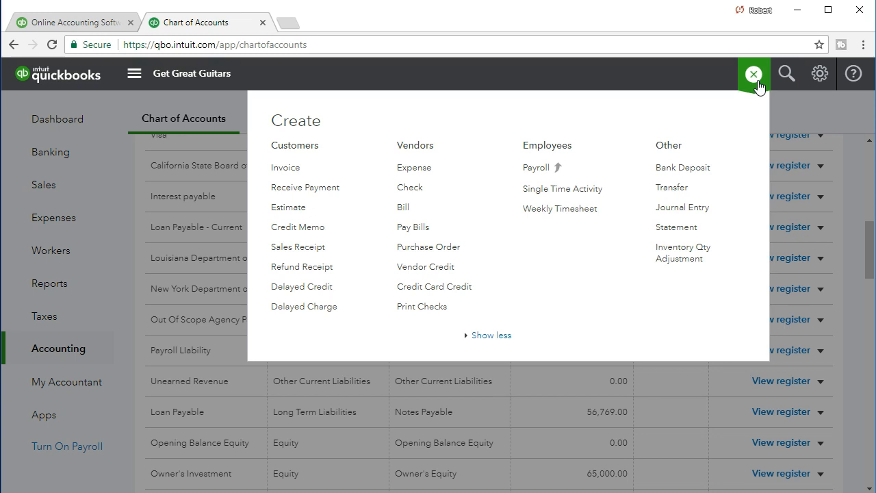
left_click(695, 211)
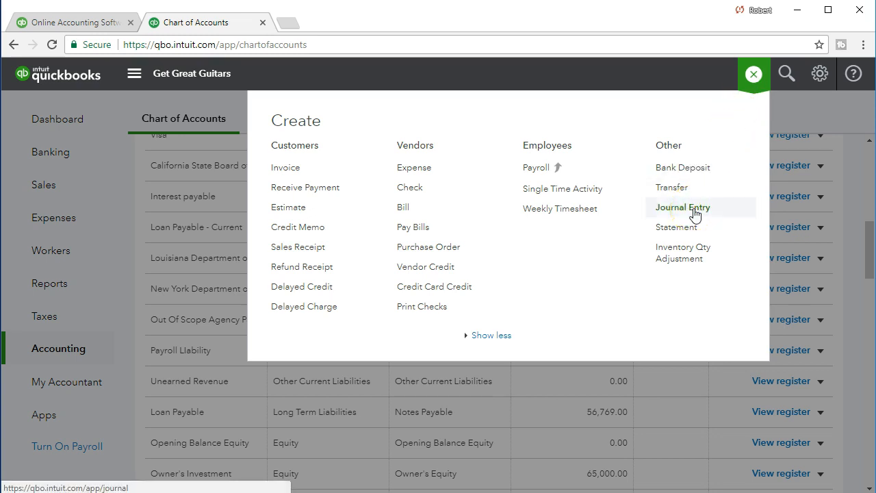
left_click(648, 214)
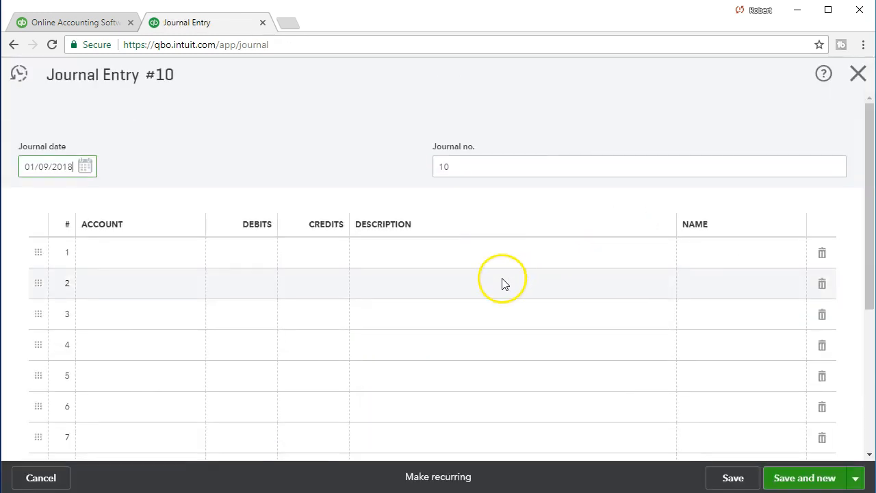
left_click(140, 256)
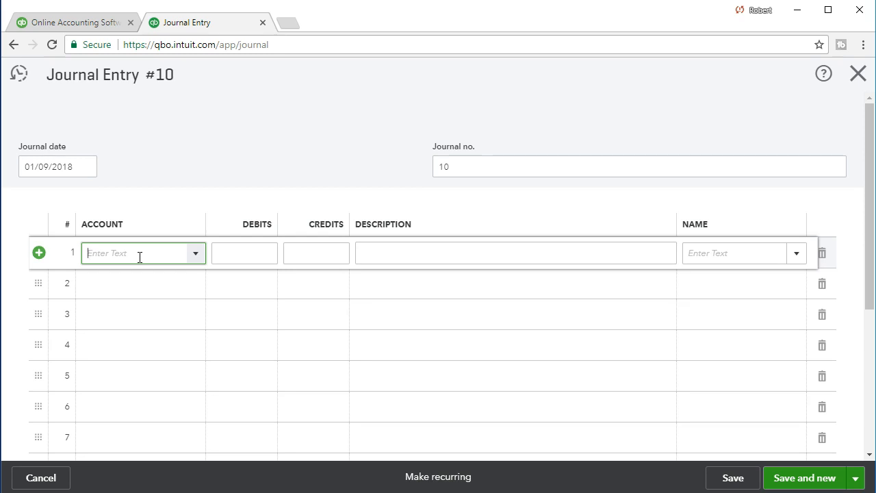
left_click(194, 254)
type("Accounts Receivable (A")
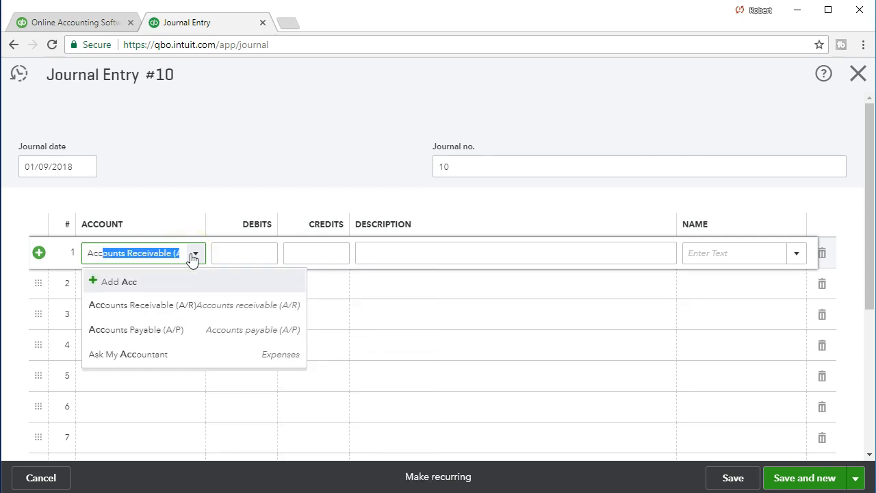
left_click(185, 314)
left_click(260, 256)
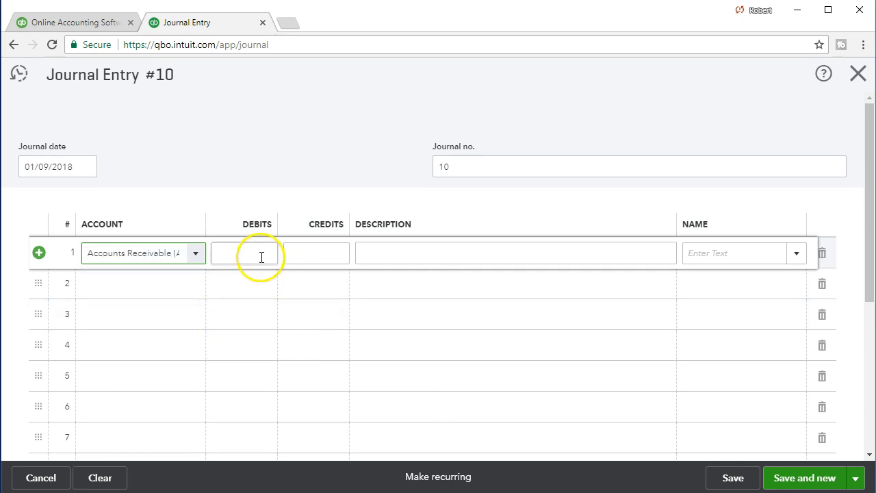
type("300")
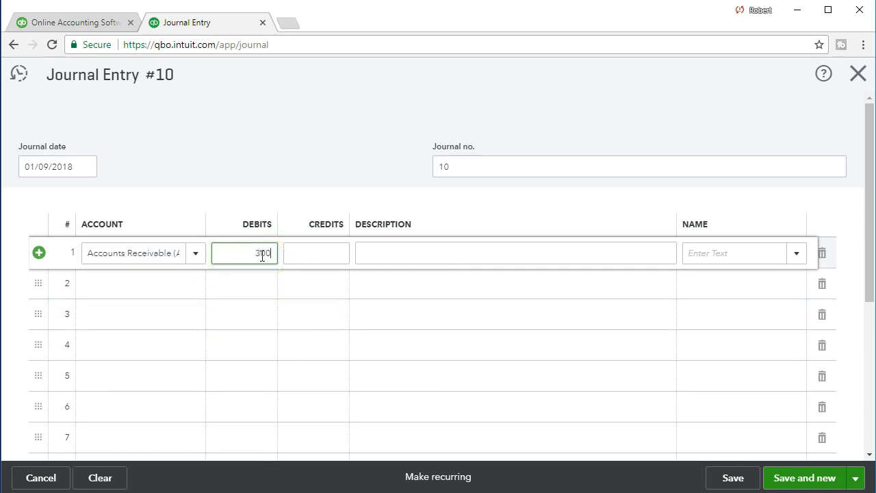
key("Tab")
key("Tab")
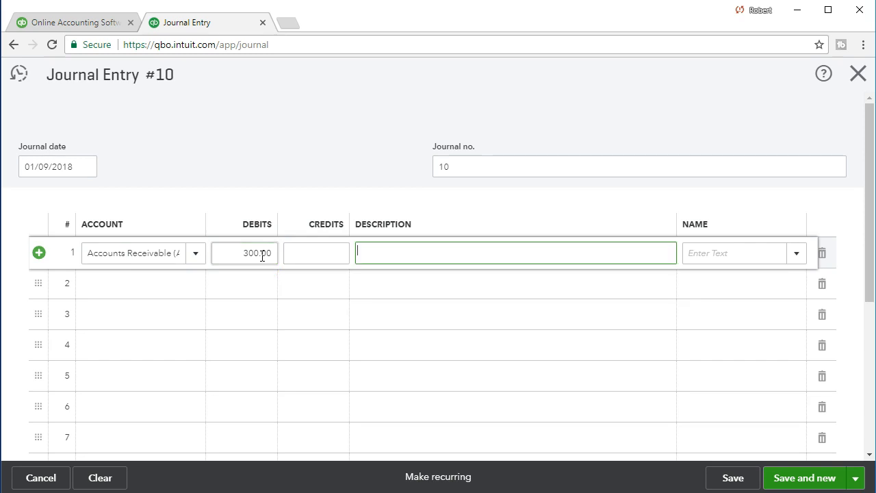
Describe the Accounts Receivable line as "Adjusting Entry" and assign it to the customer String Music.
type("Adjustingentry")
key("BackSpace")
key("BackSpace")
key("BackSpace")
key("BackSpace")
key("BackSpace")
type("Entry")
key("Tab")
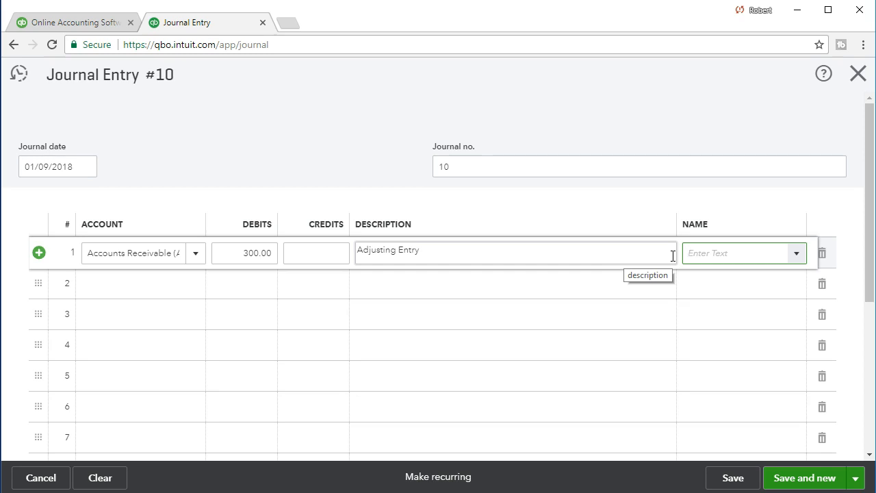
left_click(796, 254)
type("String Music")
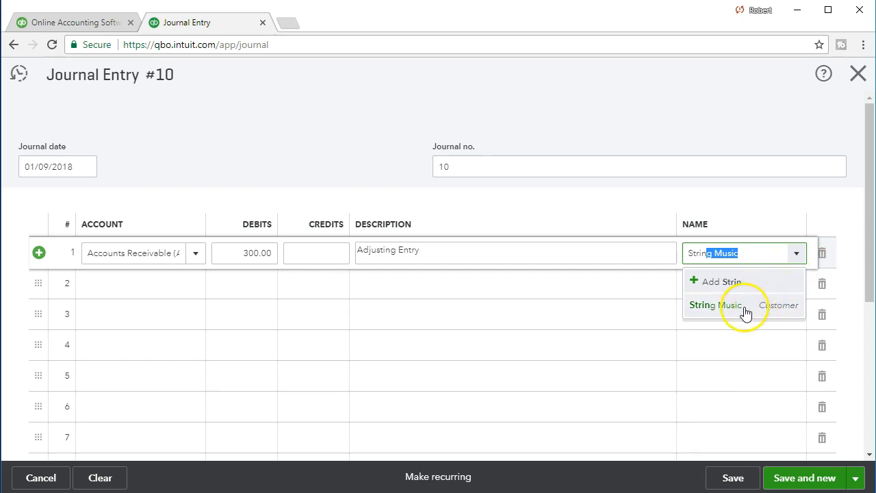
left_click(715, 305)
key("Tab")
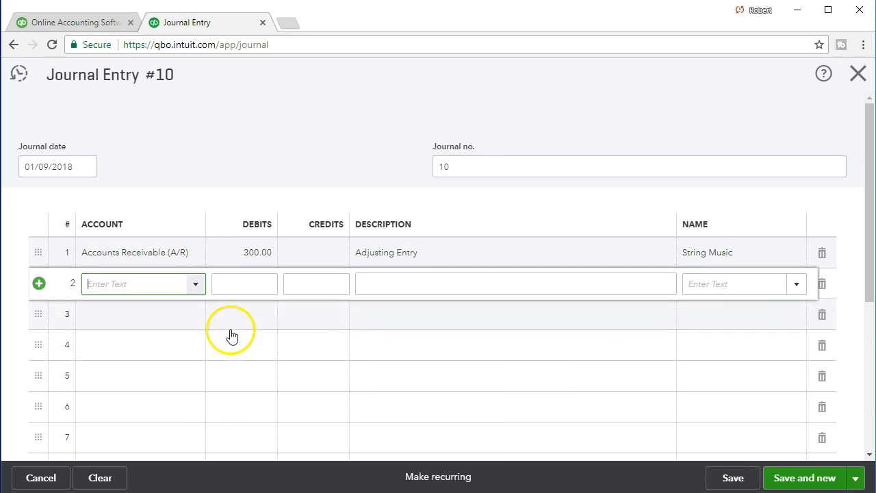
Credit Unearned Revenue for 300.00 on the journal entry's second line, with the description "Adjusting Entry".
left_click(196, 285)
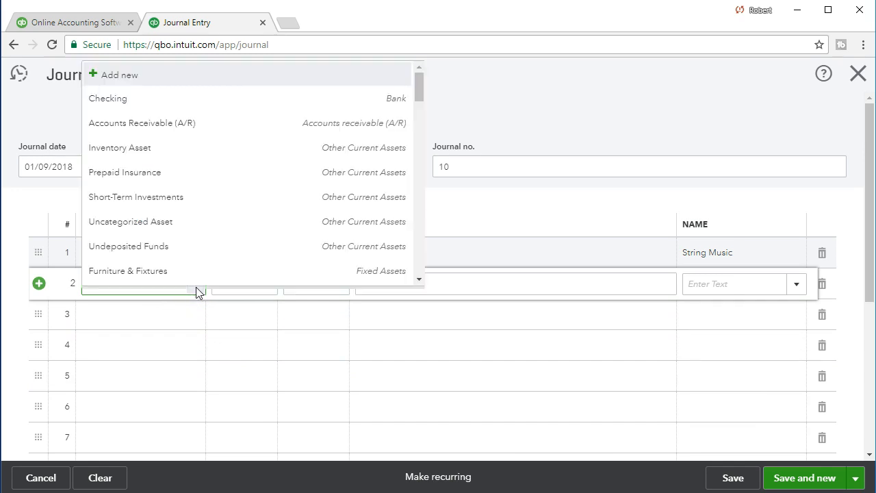
type("Un")
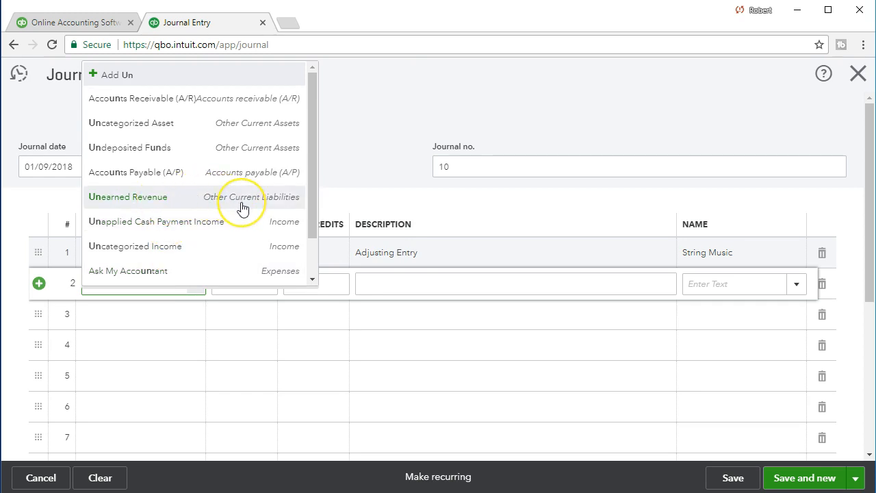
left_click(242, 198)
left_click(285, 293)
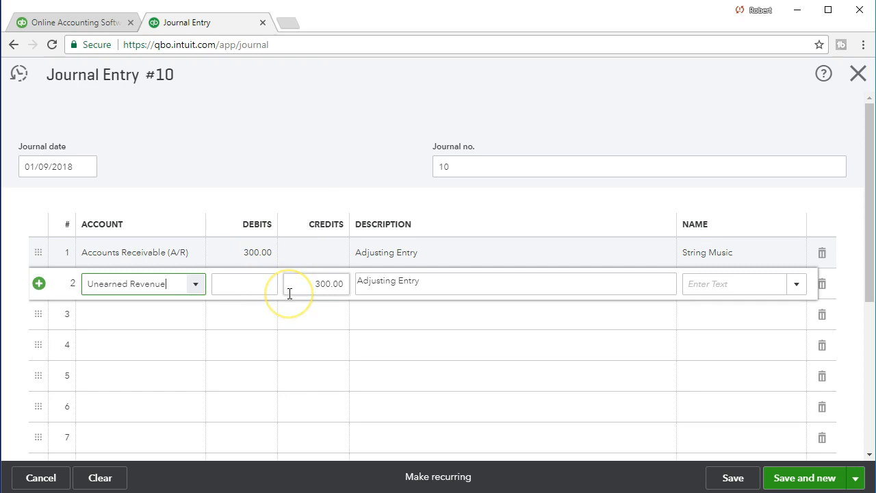
left_click(272, 277)
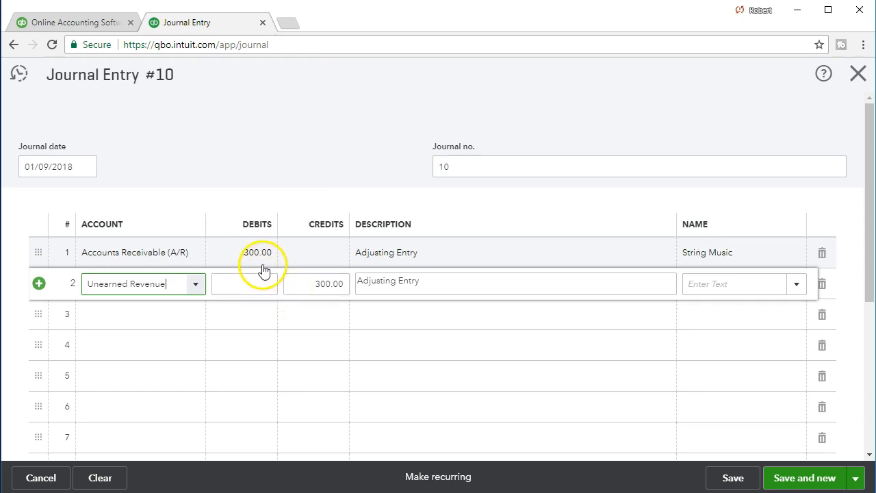
left_click(254, 287)
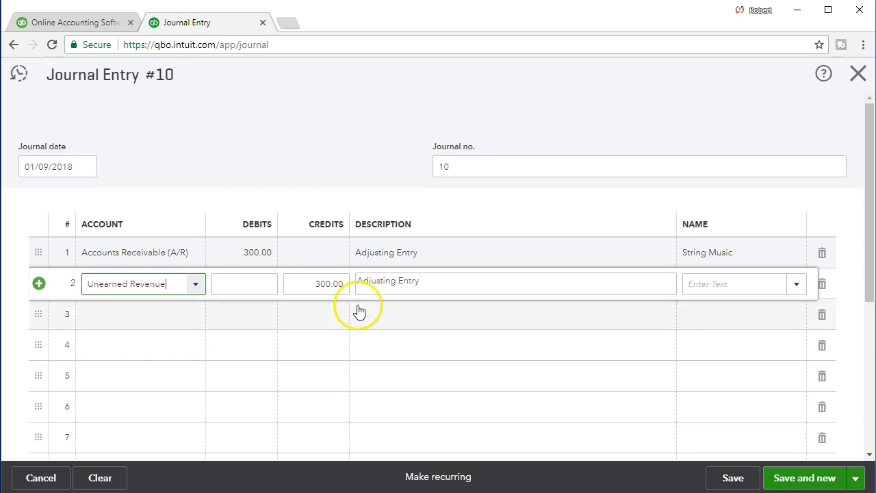
key("Tab")
key("Tab")
key("Tab")
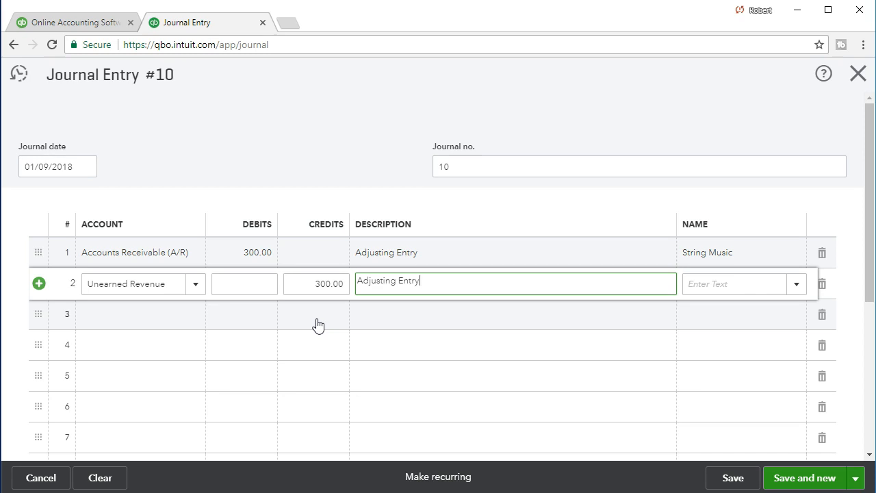
left_click(377, 317)
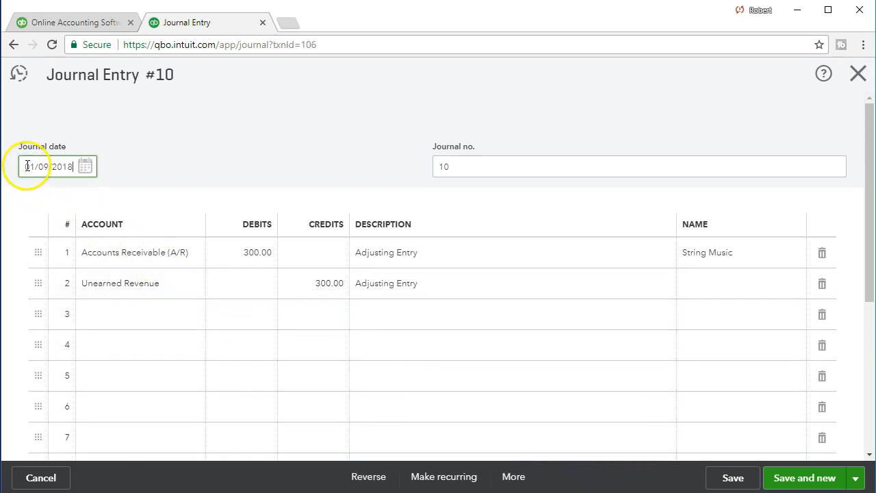
Set the journal date to 02/28/2021, then save and close the entry.
left_click_drag(23, 164, 114, 178)
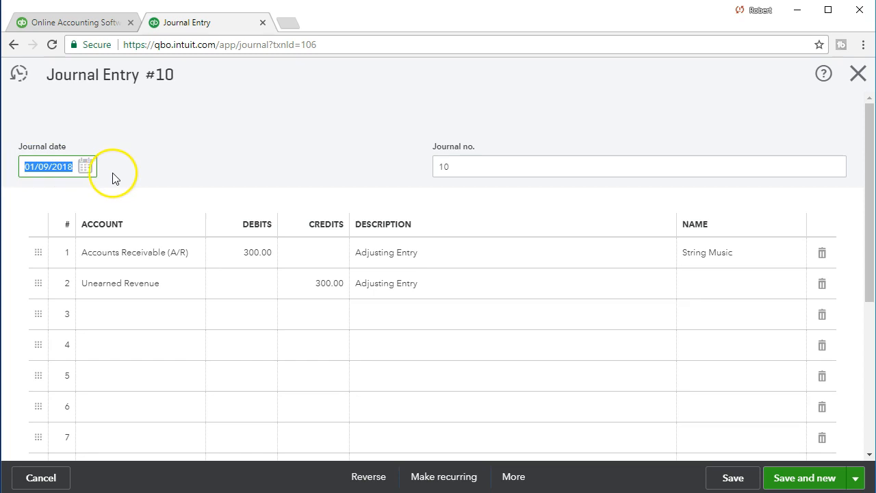
left_click(152, 182)
type("022821")
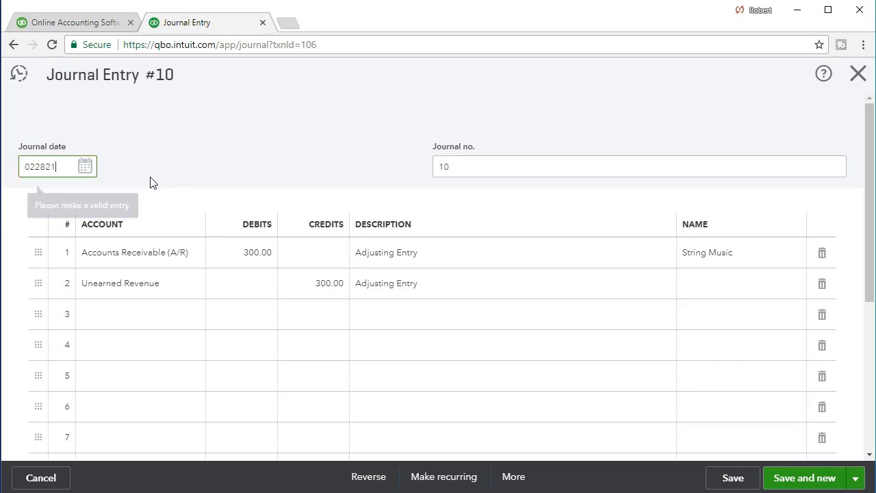
key("Tab")
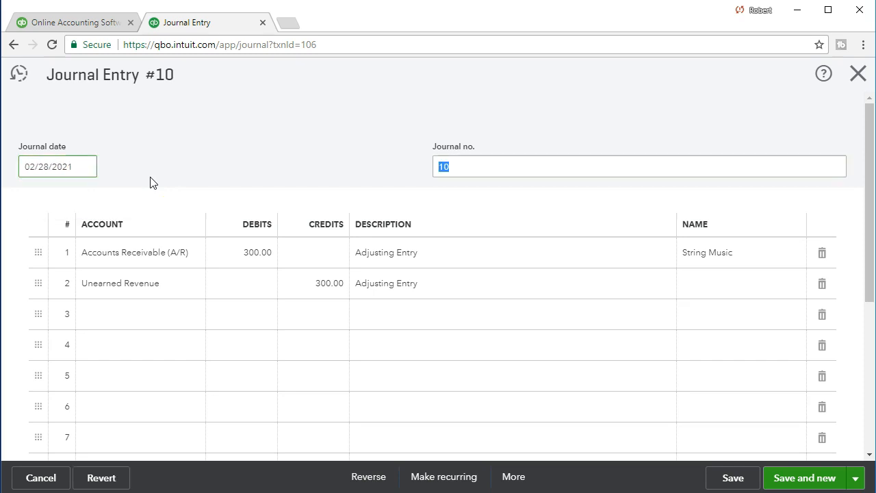
left_click(100, 191)
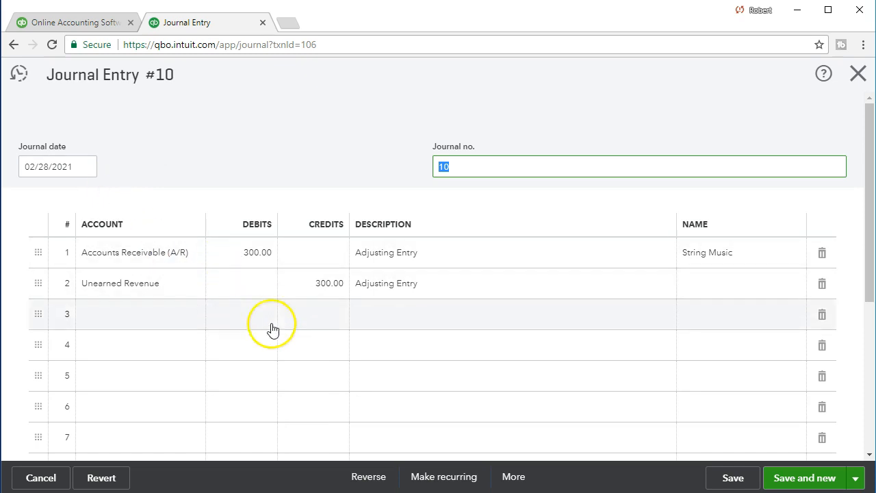
left_click(718, 477)
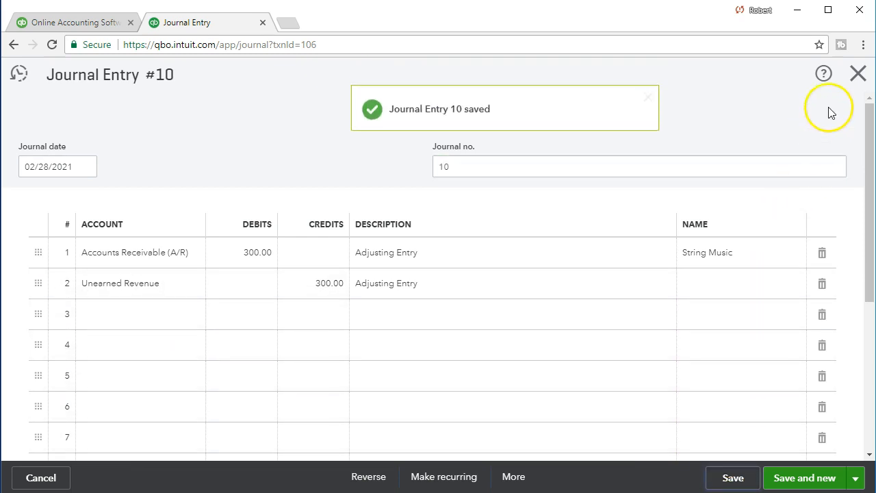
left_click(855, 78)
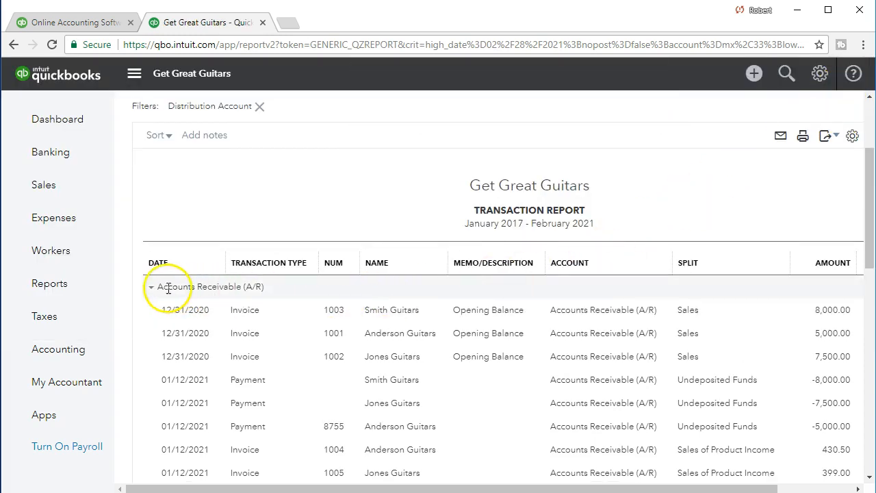
Run the Balance Sheet report for the period 01/01/2021 to 02/28/2021.
left_click(62, 299)
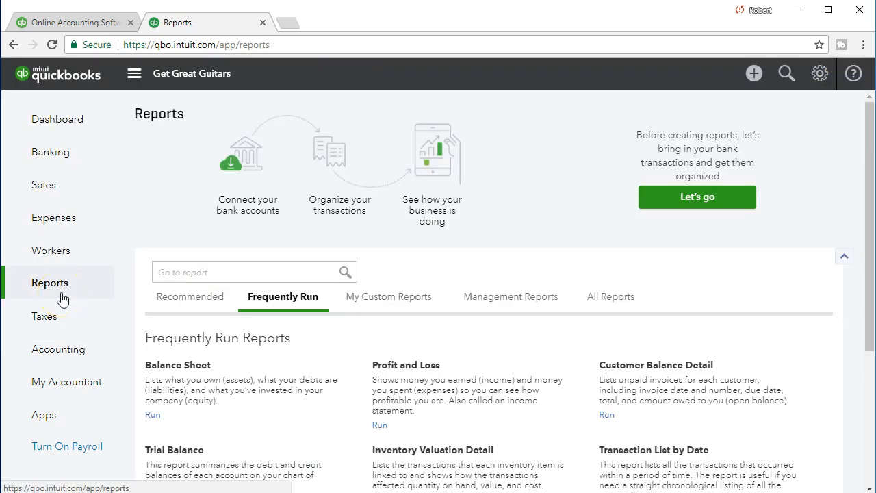
left_click(173, 369)
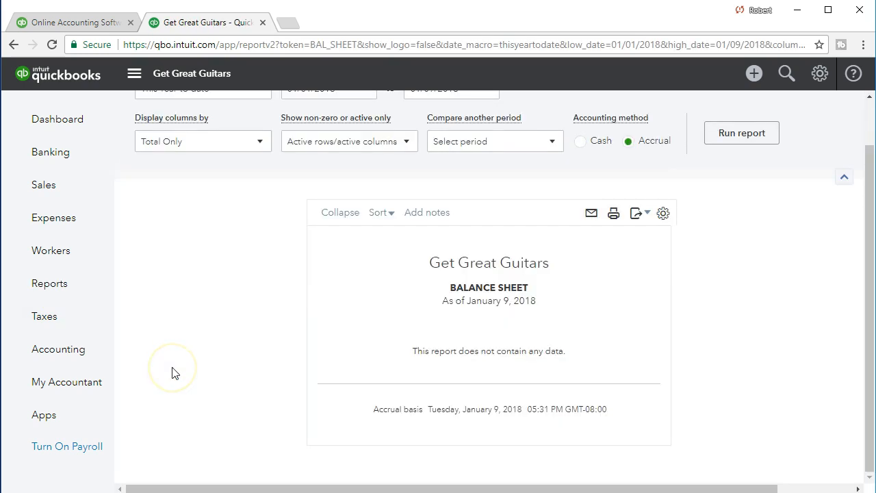
scroll(175, 373, "up", 1)
left_click(339, 140)
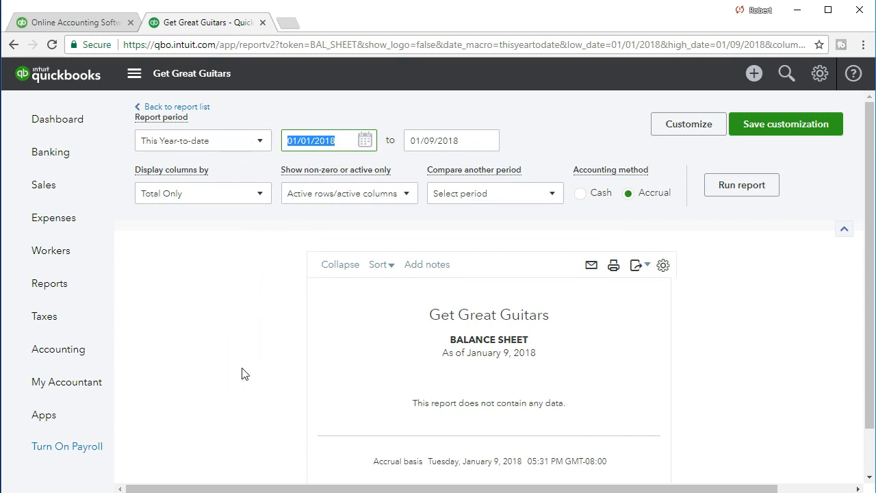
type("01/01/2021")
key("Tab")
type("02/28/2021")
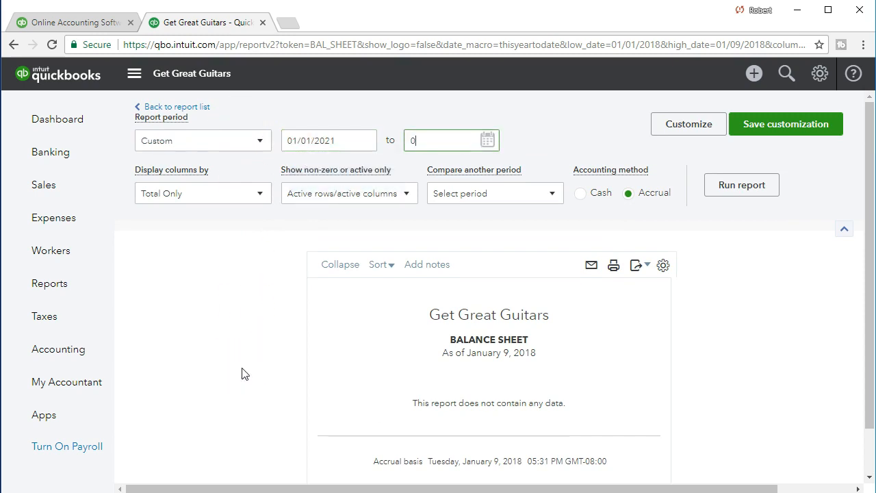
key("Tab")
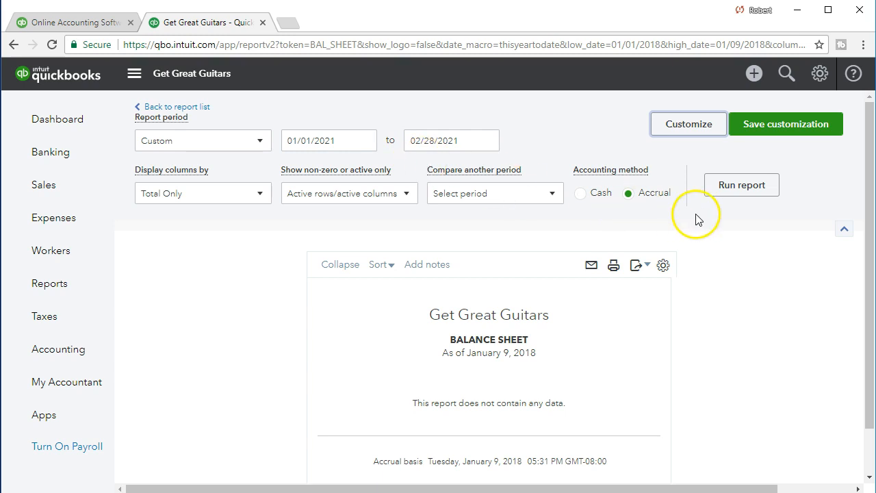
left_click(711, 197)
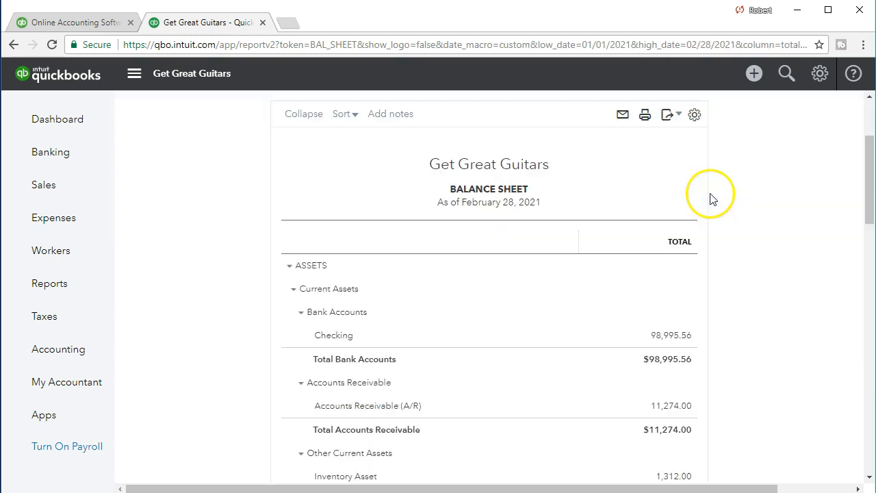
Open the transactions behind the balance sheet's Accounts Receivable (A/R) amount and review journal entry 10 from that list.
scroll(518, 355, "down", 2)
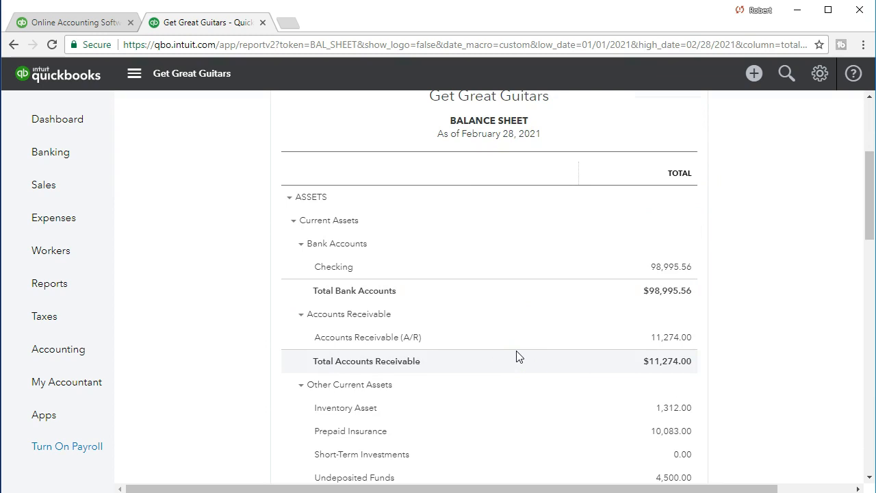
scroll(518, 353, "down", 3)
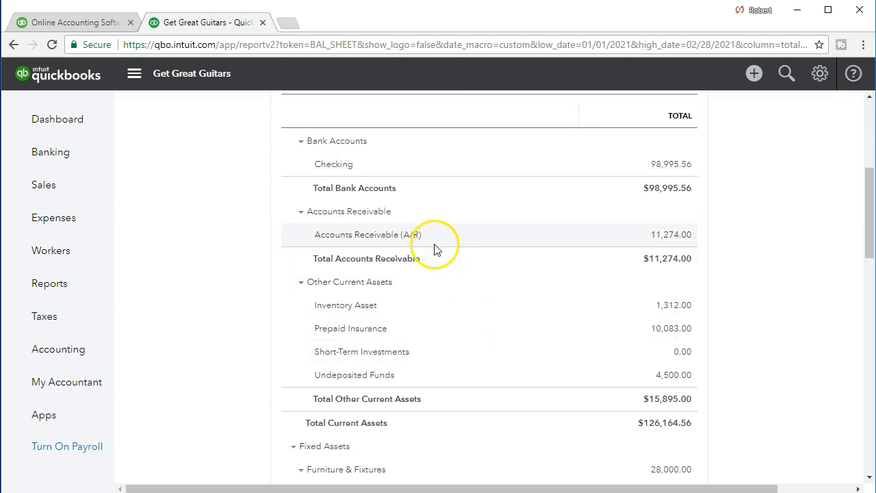
left_click(670, 236)
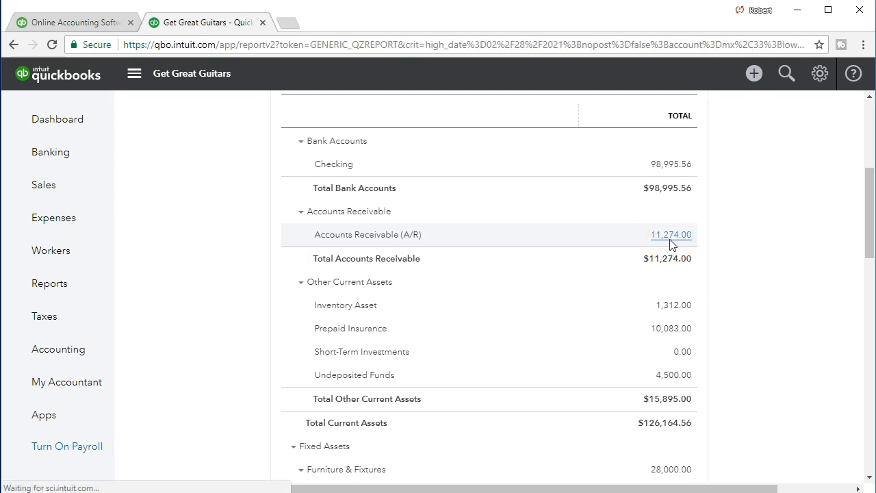
scroll(587, 346, "down", 8)
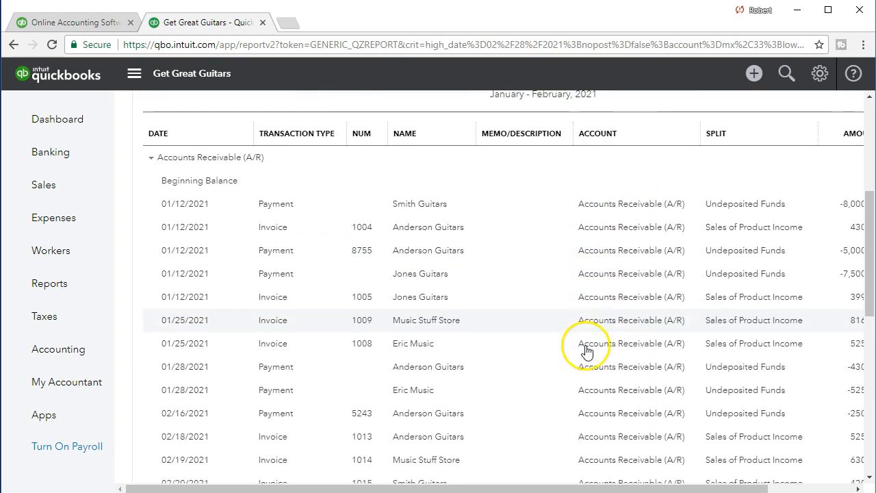
scroll(585, 350, "down", 2)
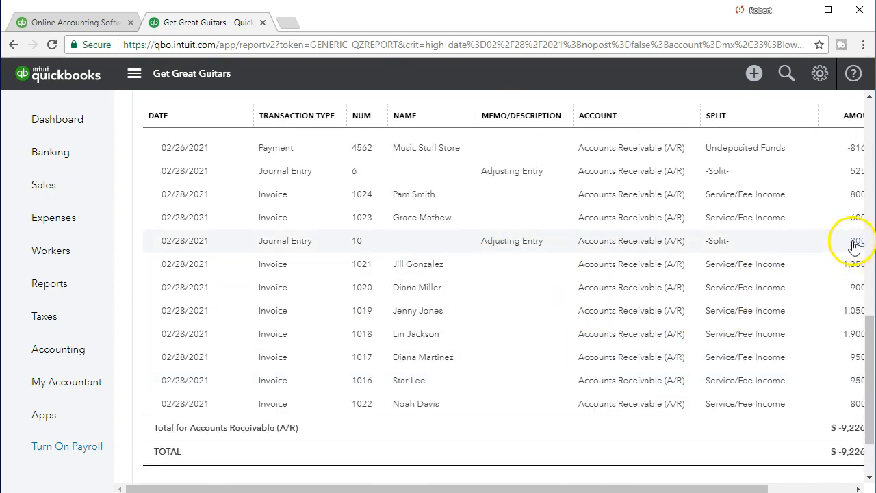
left_click_drag(745, 489, 817, 481)
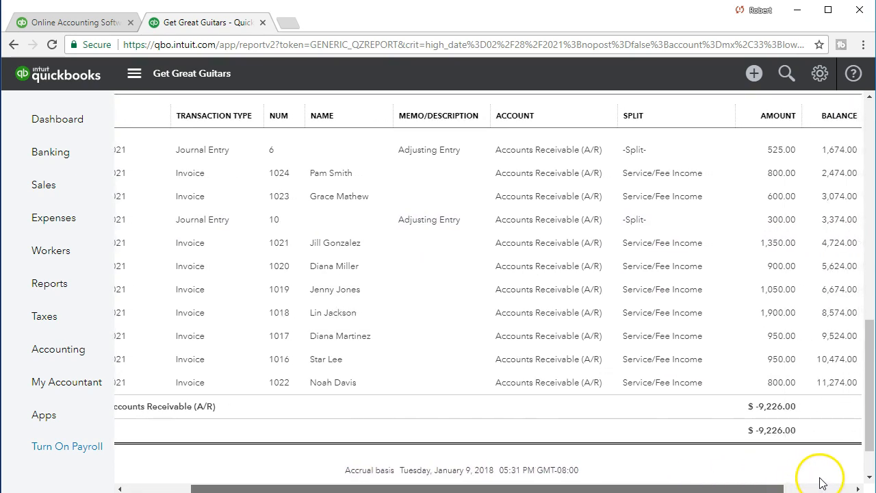
left_click(772, 220)
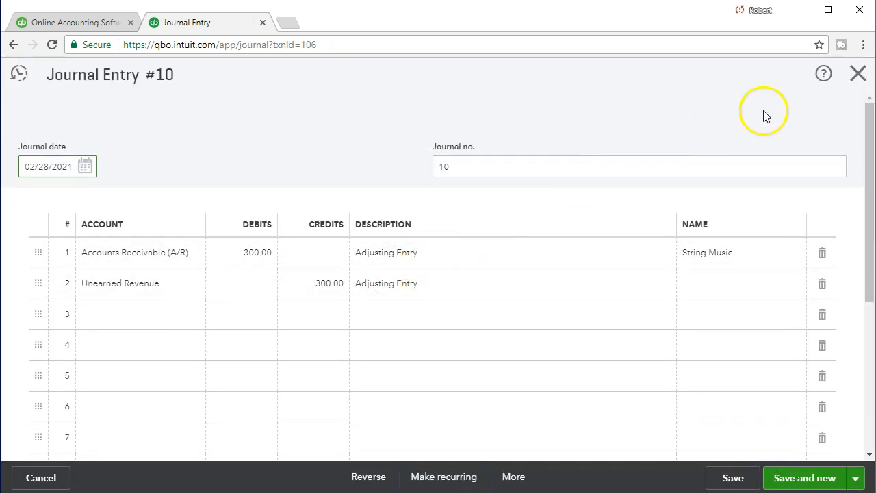
left_click(857, 74)
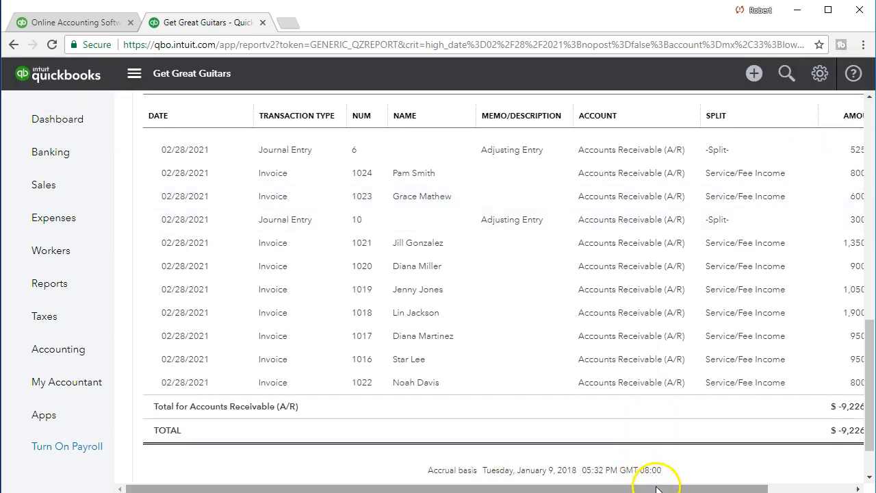
Review the Accounts Receivable running balance, return to the balance sheet, and examine Unearned Revenue under Other Current Liabilities.
left_click_drag(655, 487, 732, 488)
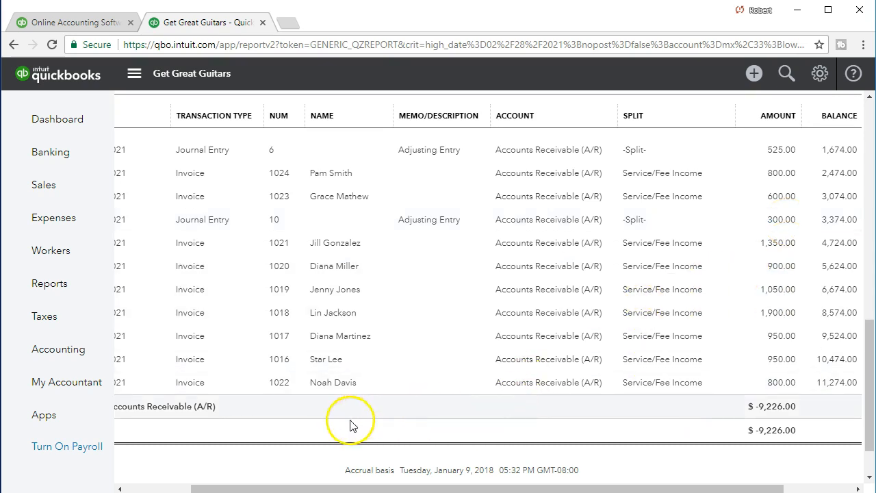
scroll(313, 414, "up", 10)
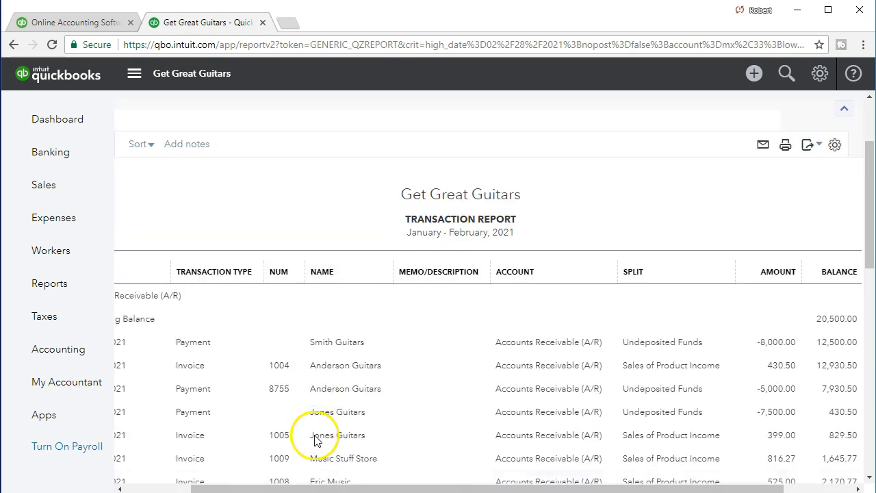
left_click_drag(304, 488, 182, 464)
scroll(182, 464, "up", 2)
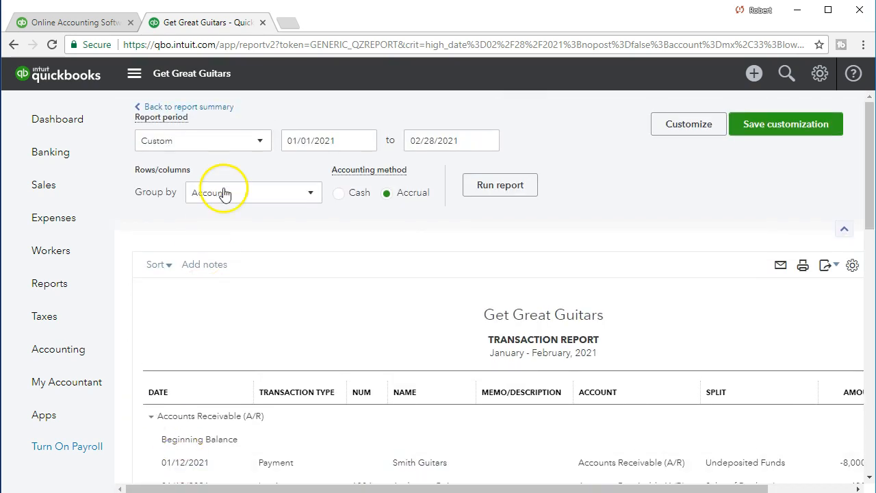
left_click(204, 111)
scroll(401, 303, "down", 5)
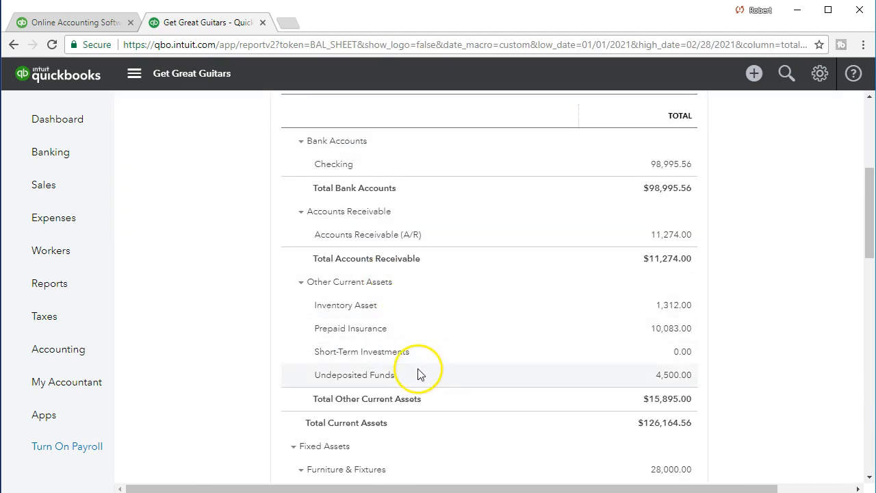
scroll(212, 402, "down", 4)
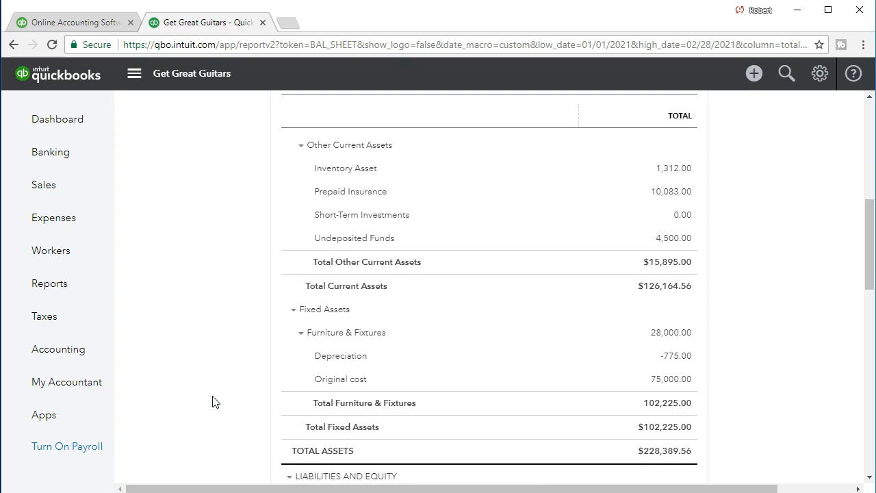
scroll(212, 402, "down", 2)
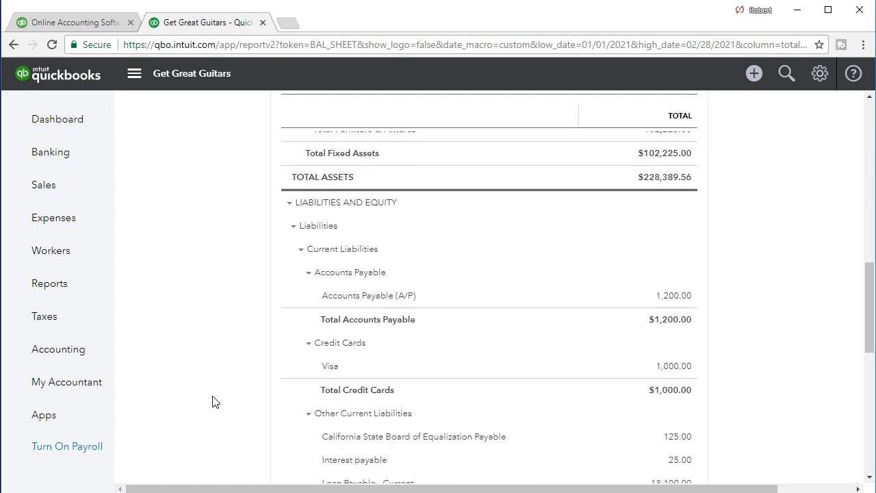
scroll(212, 402, "down", 1)
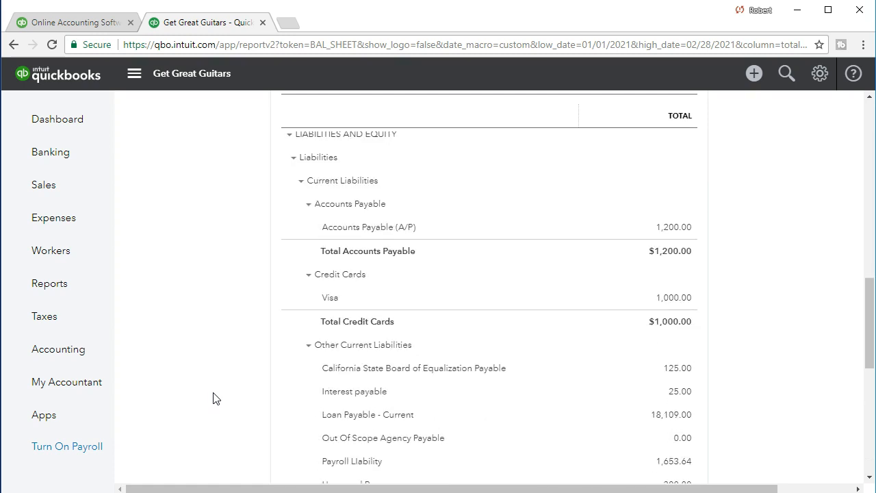
scroll(214, 398, "down", 1)
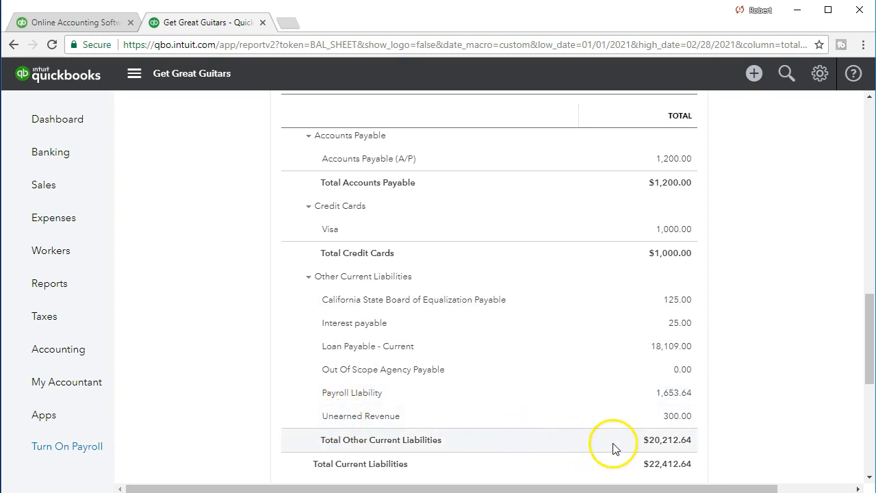
Open the transactions behind the balance sheet's Unearned Revenue amount, review journal entry 10 from that list, and close the entry.
left_click(676, 416)
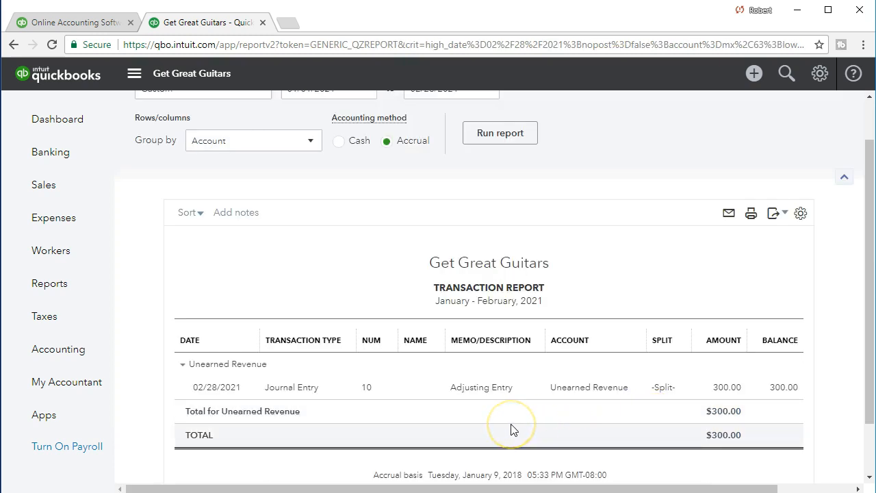
left_click(468, 412)
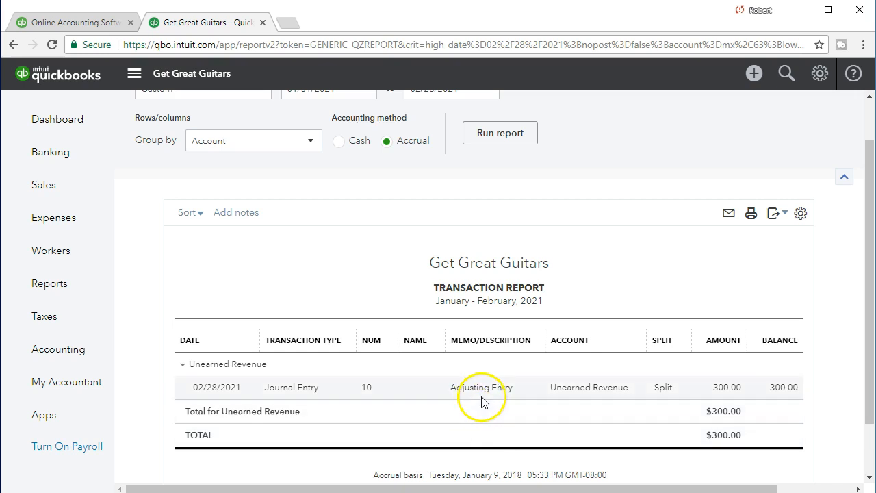
left_click(726, 388)
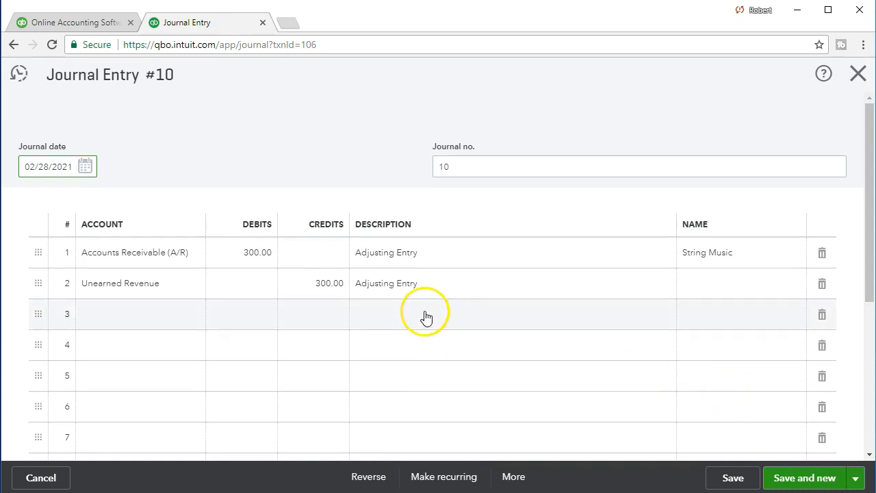
left_click(858, 75)
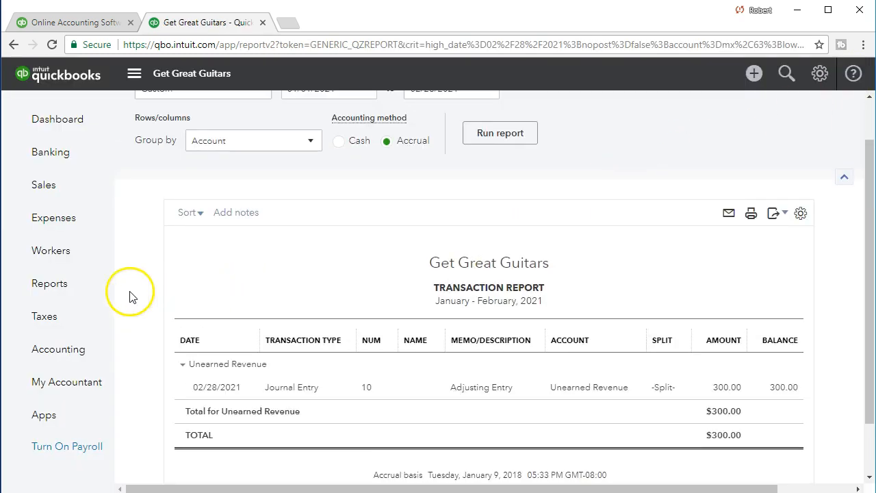
Run the Customer Balance Detail report with a custom report period as of 02/28/2021.
left_click(89, 292)
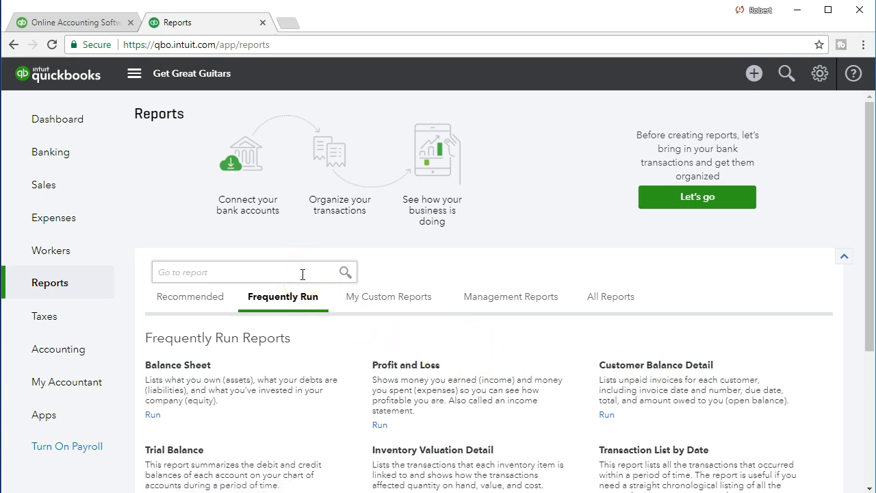
left_click(635, 368)
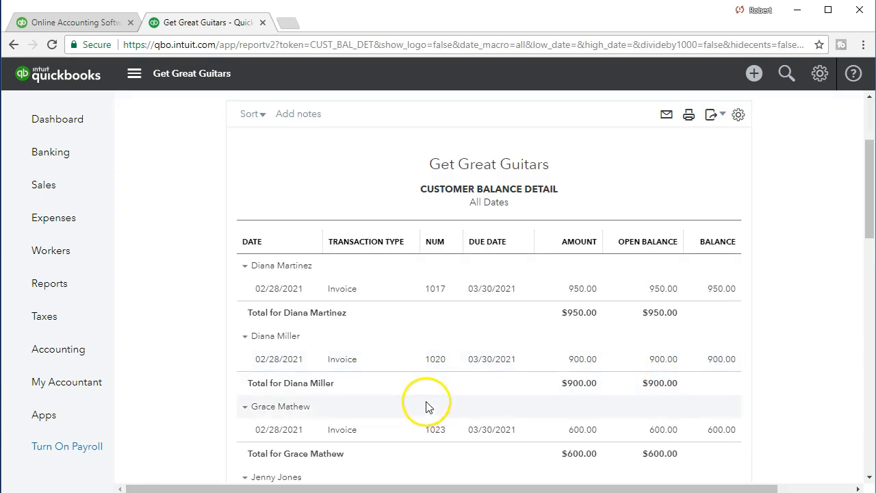
scroll(424, 407, "up", 3)
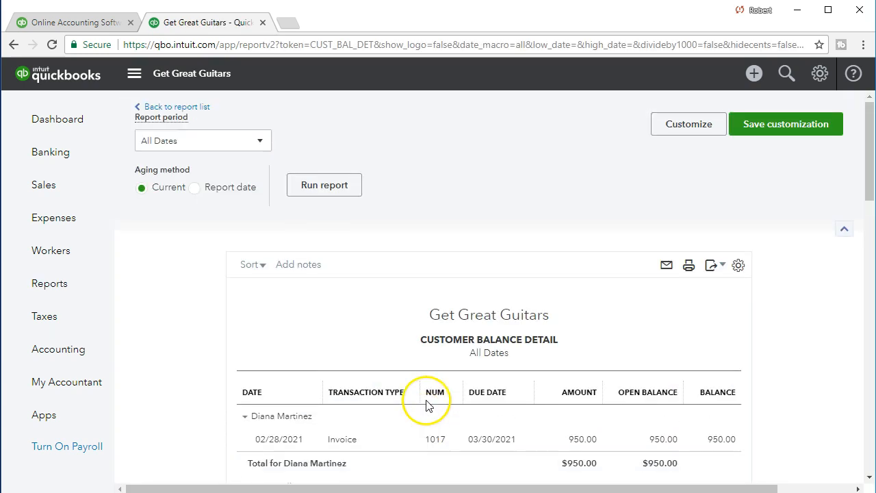
left_click(236, 142)
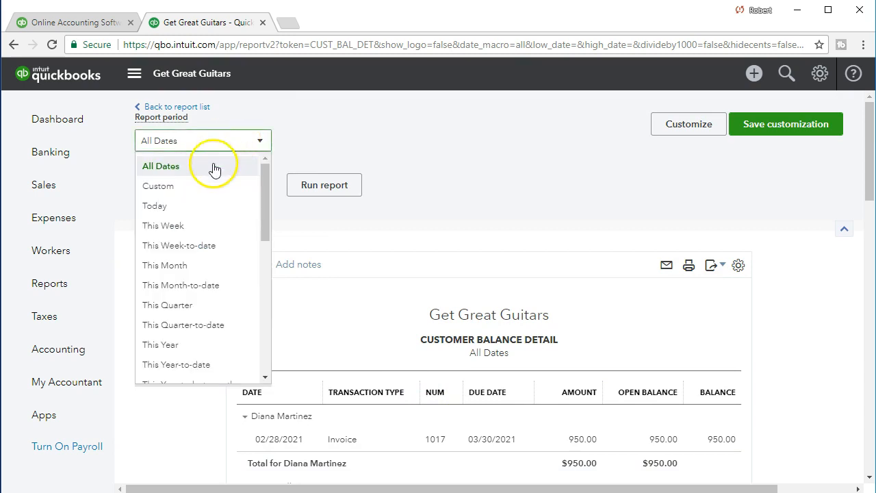
left_click(199, 188)
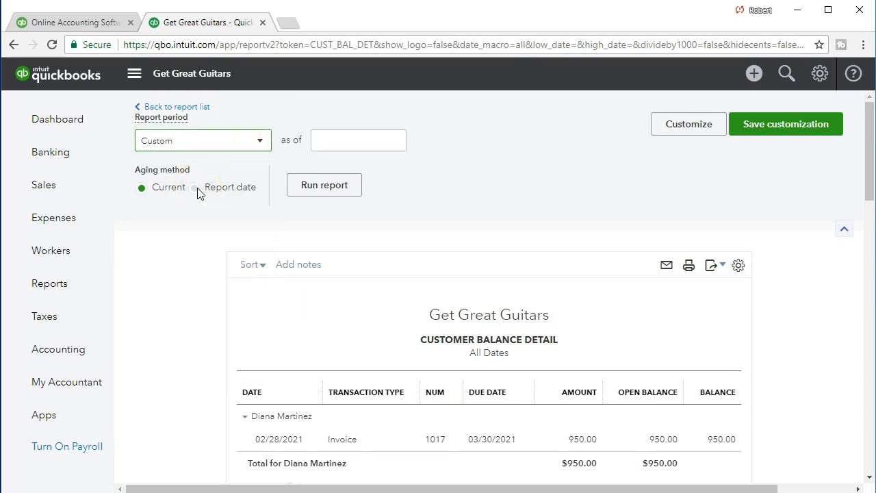
left_click(377, 150)
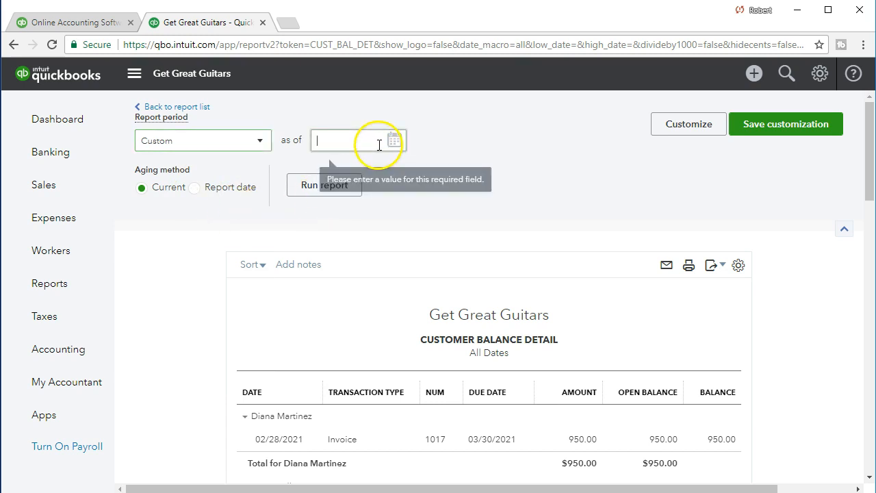
type("02")
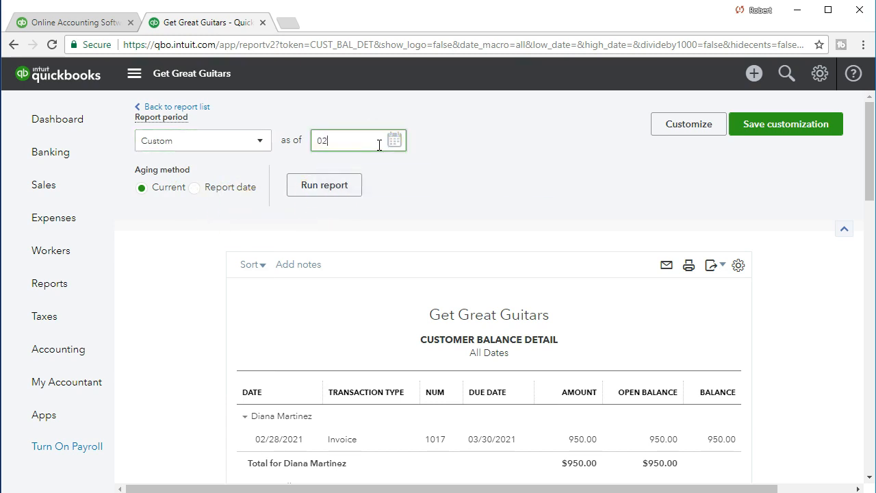
type("/28/2021")
key("Tab")
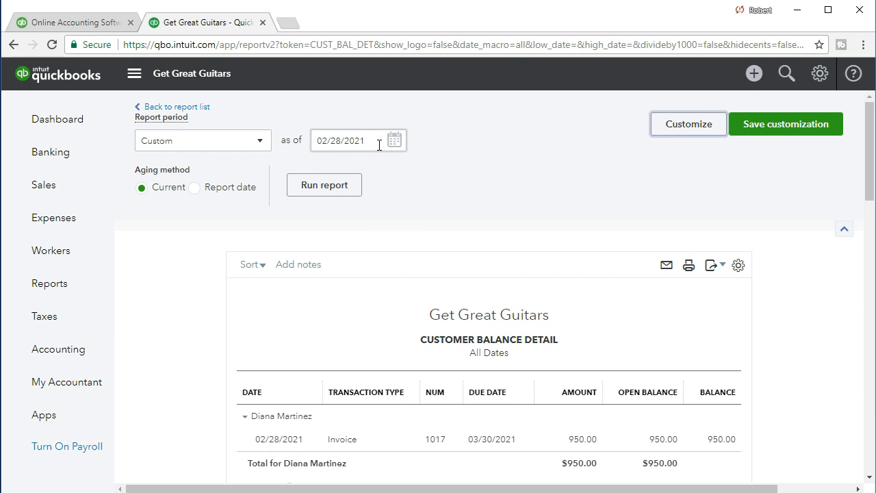
left_click(351, 196)
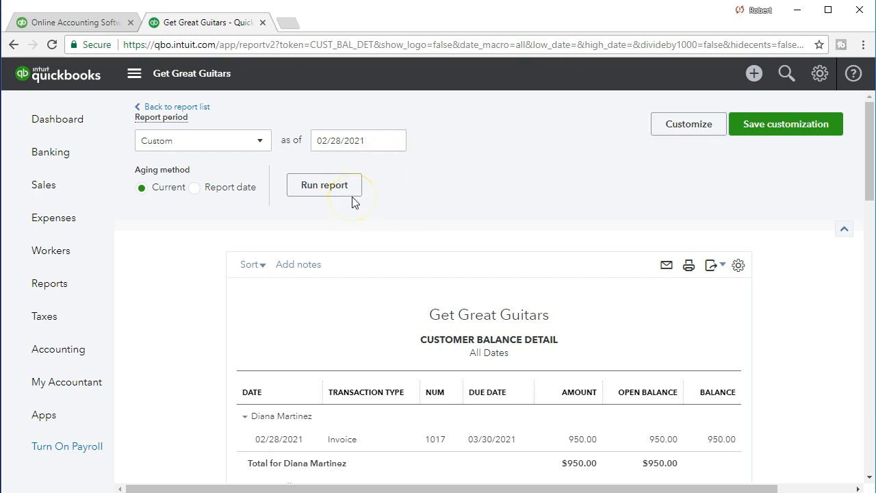
Examine String Music's payment and journal entry in the Customer Balance Detail report, along with the total open balance.
scroll(524, 313, "down", 2)
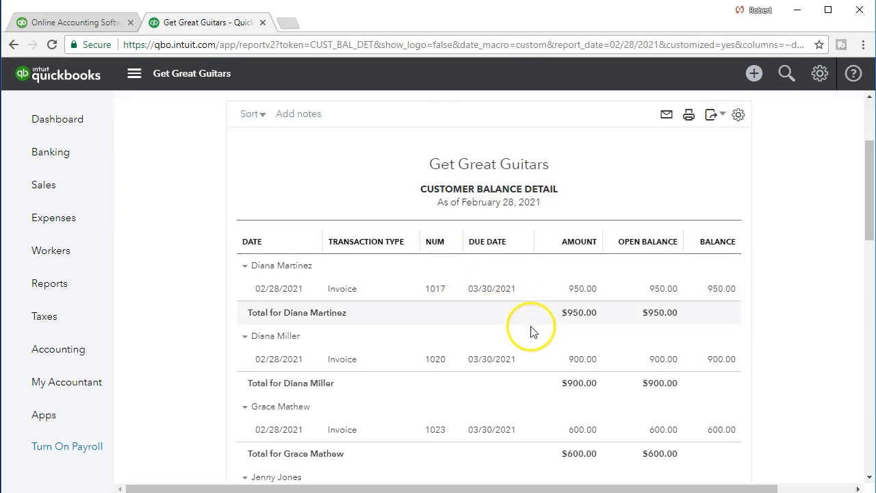
scroll(533, 342, "down", 4)
scroll(539, 367, "down", 10)
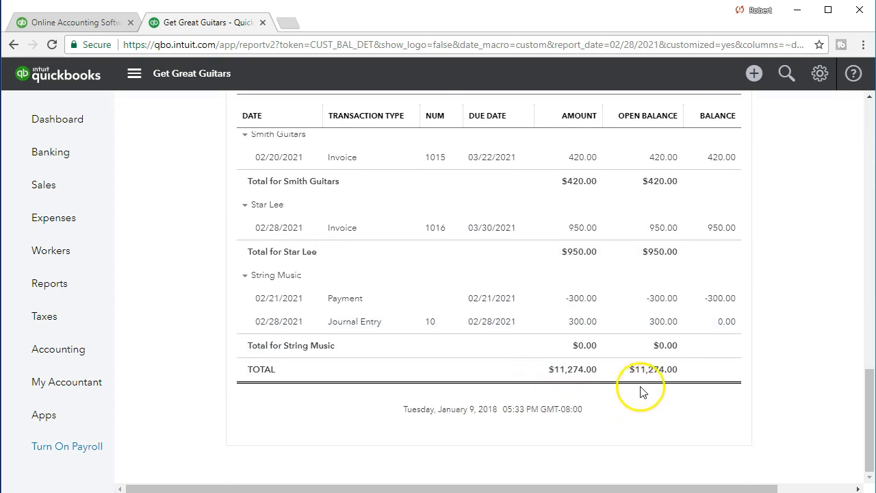